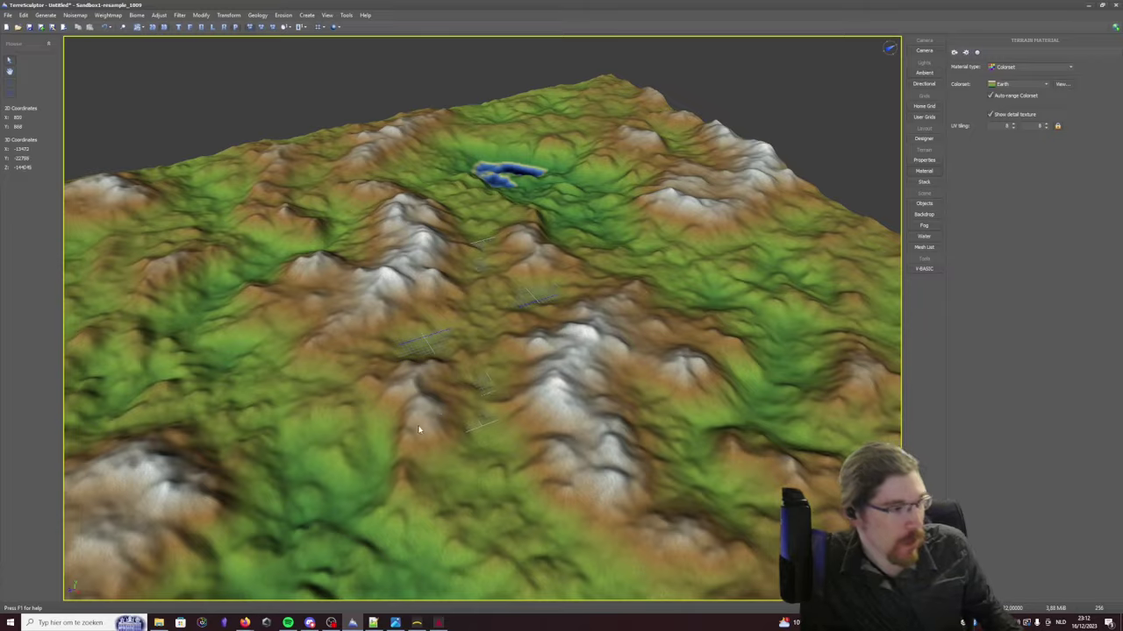
# Examine the whole colour-mapped sandbox terrain from a wider overhead angle.
pyautogui.moveTo(398, 461); pyautogui.dragTo(261, 353, button='middle')
pyautogui.scroll(-4, 414, 499)
pyautogui.moveTo(430, 403); pyautogui.dragTo(465, 427)
pyautogui.moveTo(531, 483); pyautogui.dragTo(601, 386)
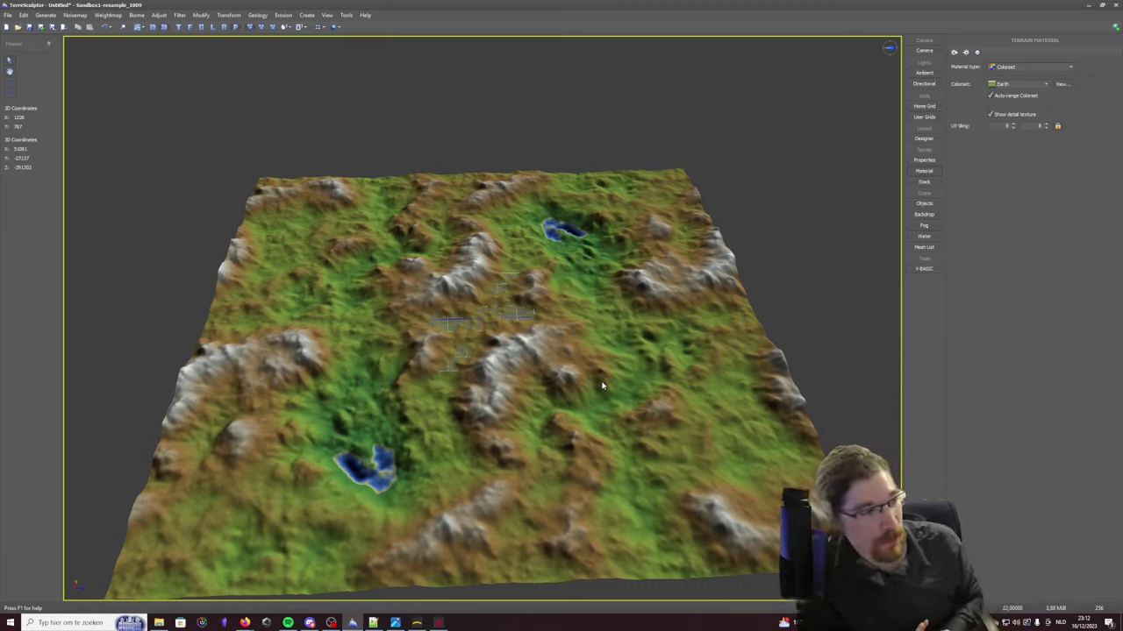
# Switch to Gaea and look over the node chains at the start of the ArtefactCull graph.
pyautogui.click(417, 623)
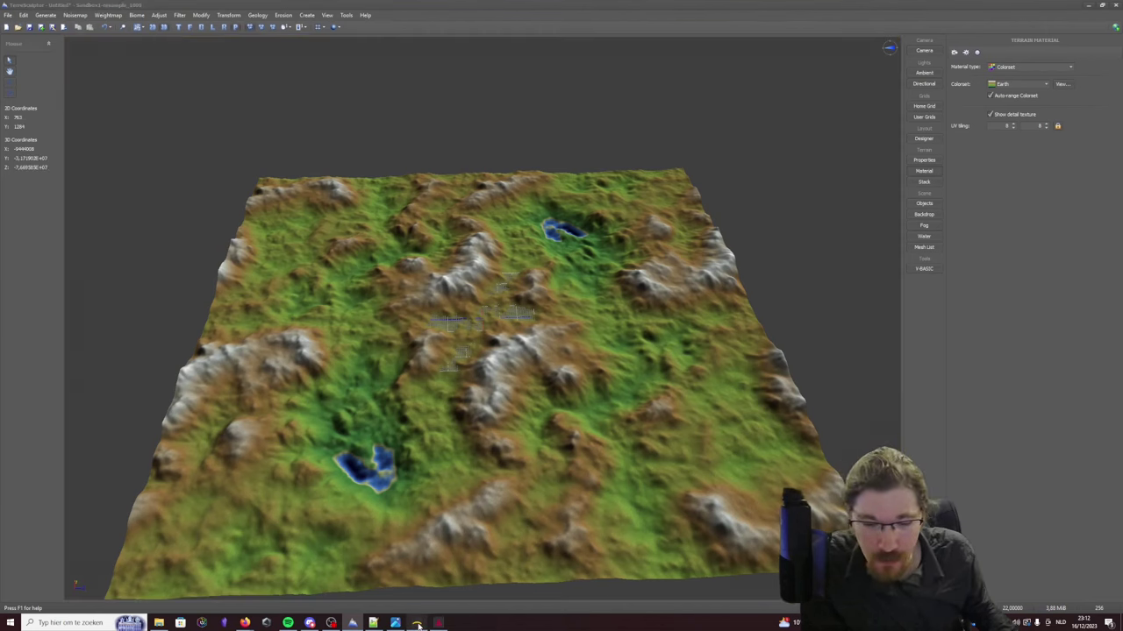
pyautogui.click(158, 328)
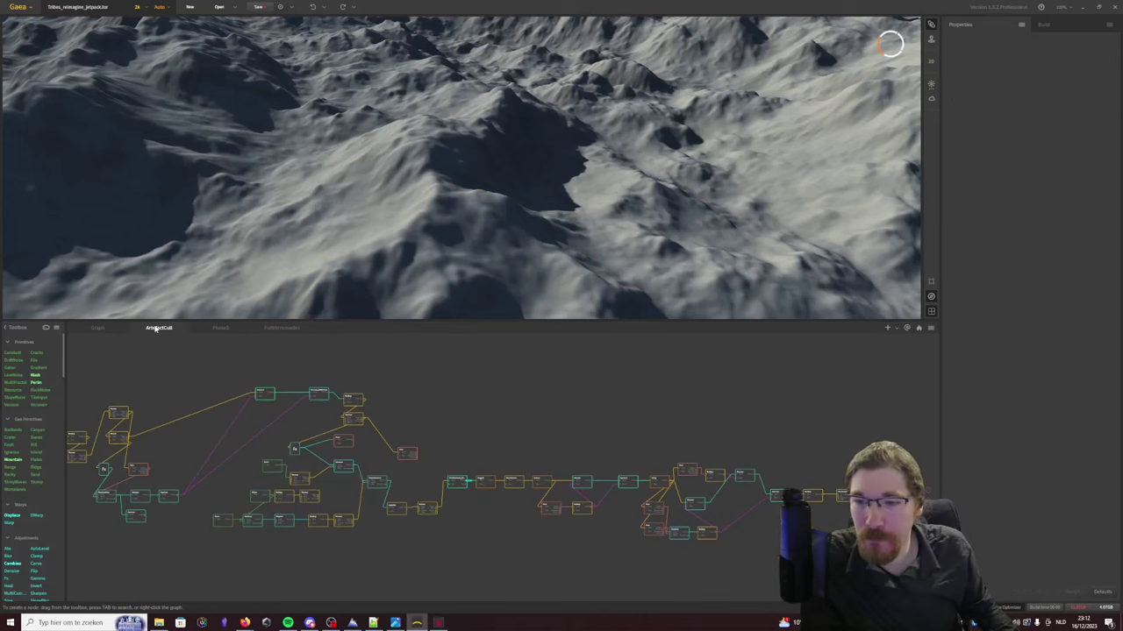
pyautogui.scroll(-2, 213, 432)
pyautogui.rightClick(299, 401)
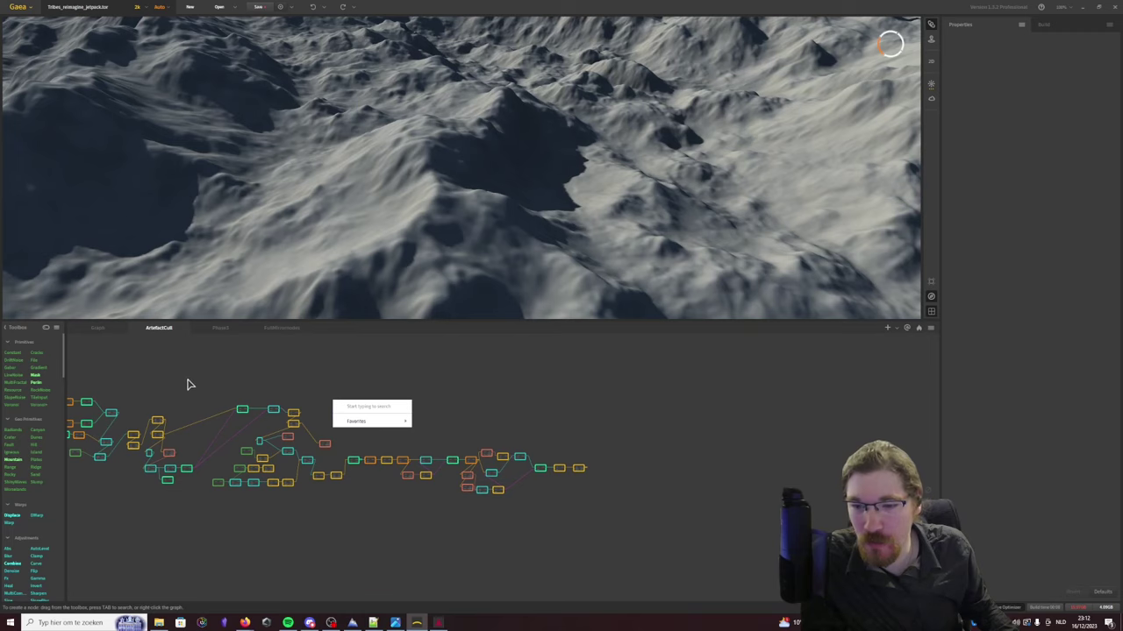
pyautogui.click(214, 378)
pyautogui.moveTo(192, 373); pyautogui.dragTo(596, 421, button='middle')
pyautogui.scroll(5, 478, 474)
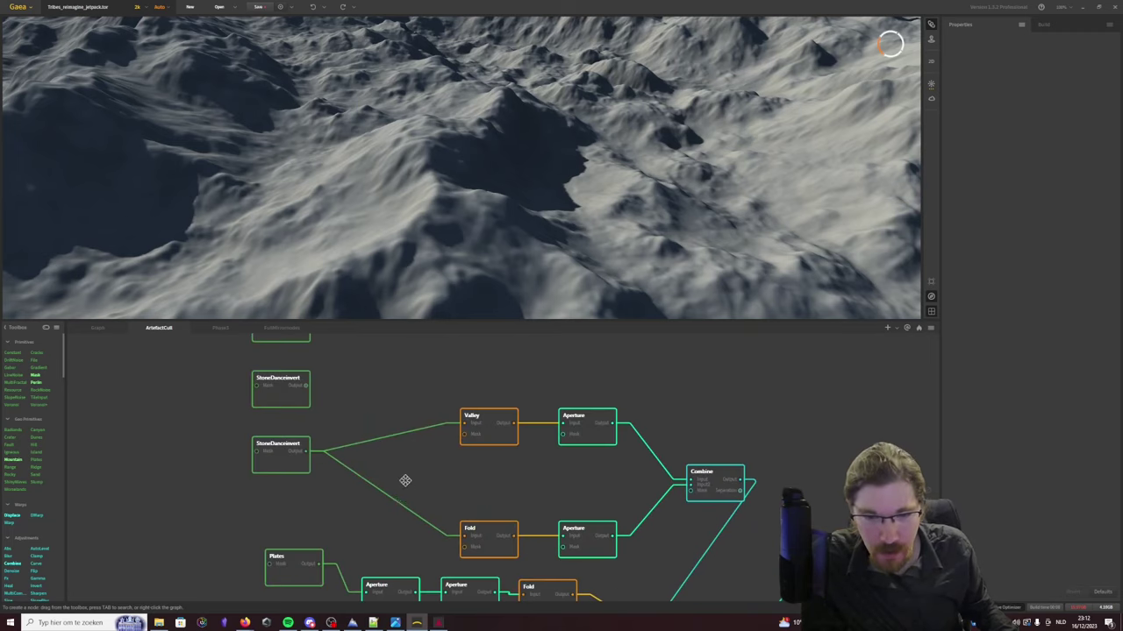
pyautogui.moveTo(404, 481); pyautogui.dragTo(406, 447, button='middle')
pyautogui.moveTo(356, 497); pyautogui.dragTo(614, 453, button='middle')
pyautogui.scroll(-2, 417, 481)
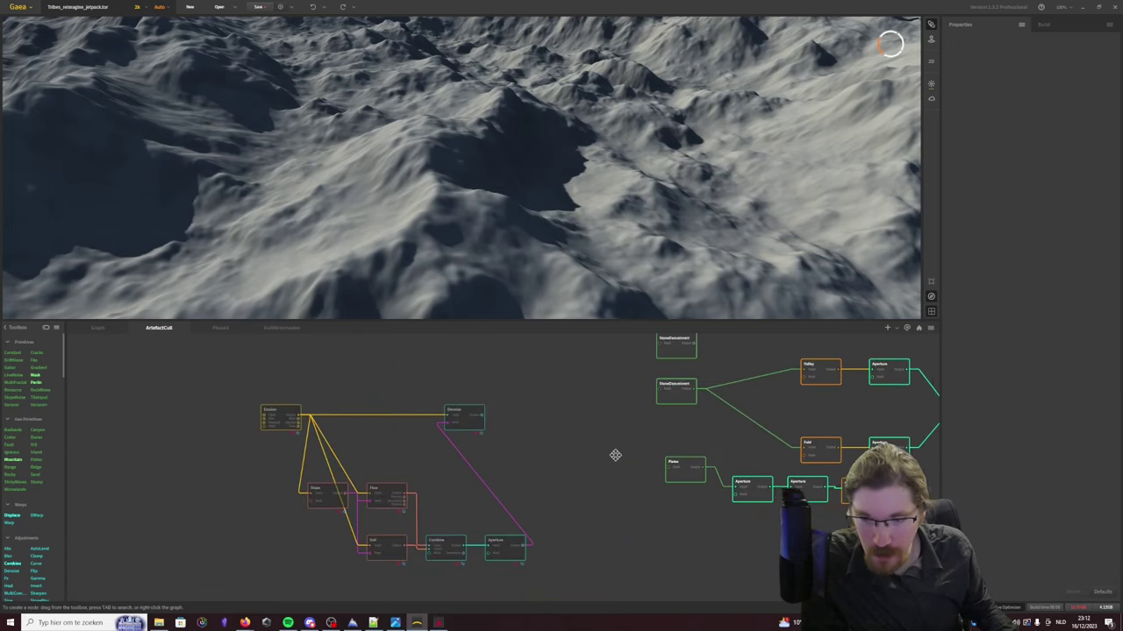
# Preview the main graph's MultiFractal node in an enlarged viewport and examine its full terrain.
pyautogui.click(101, 327)
pyautogui.scroll(6, 322, 457)
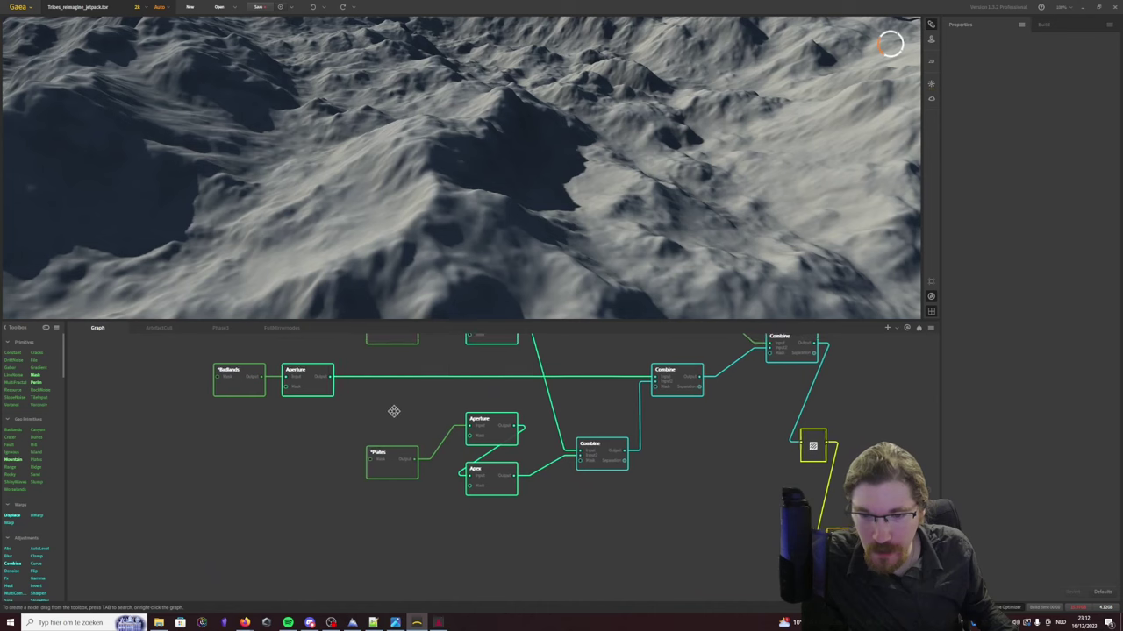
pyautogui.moveTo(393, 409); pyautogui.dragTo(409, 483, button='middle')
pyautogui.click(407, 415)
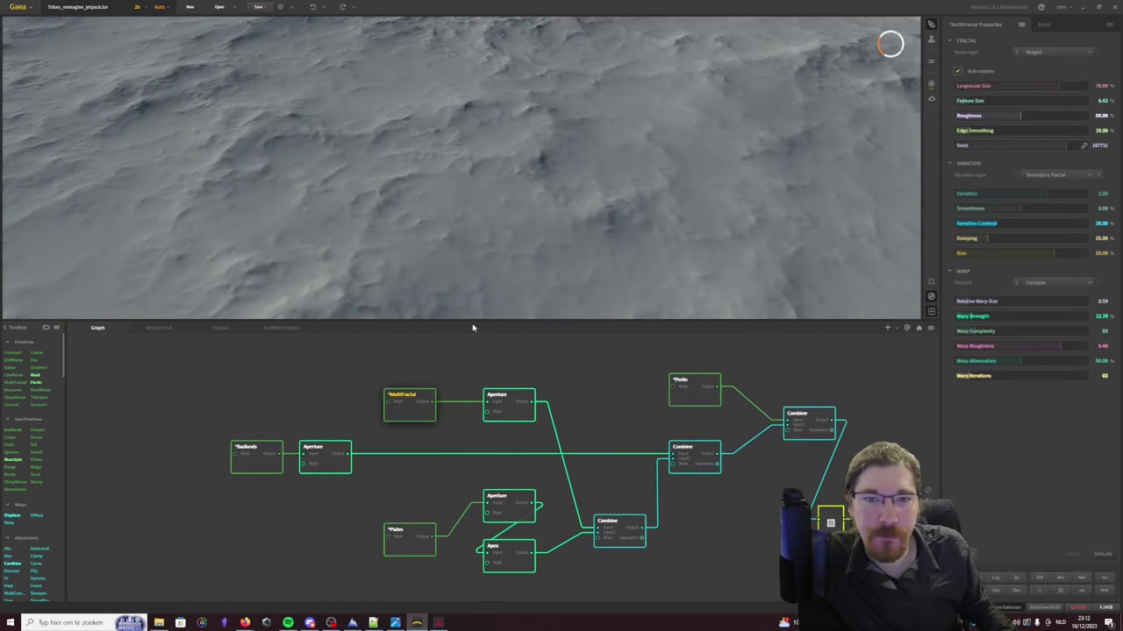
pyautogui.moveTo(507, 322); pyautogui.dragTo(516, 451)
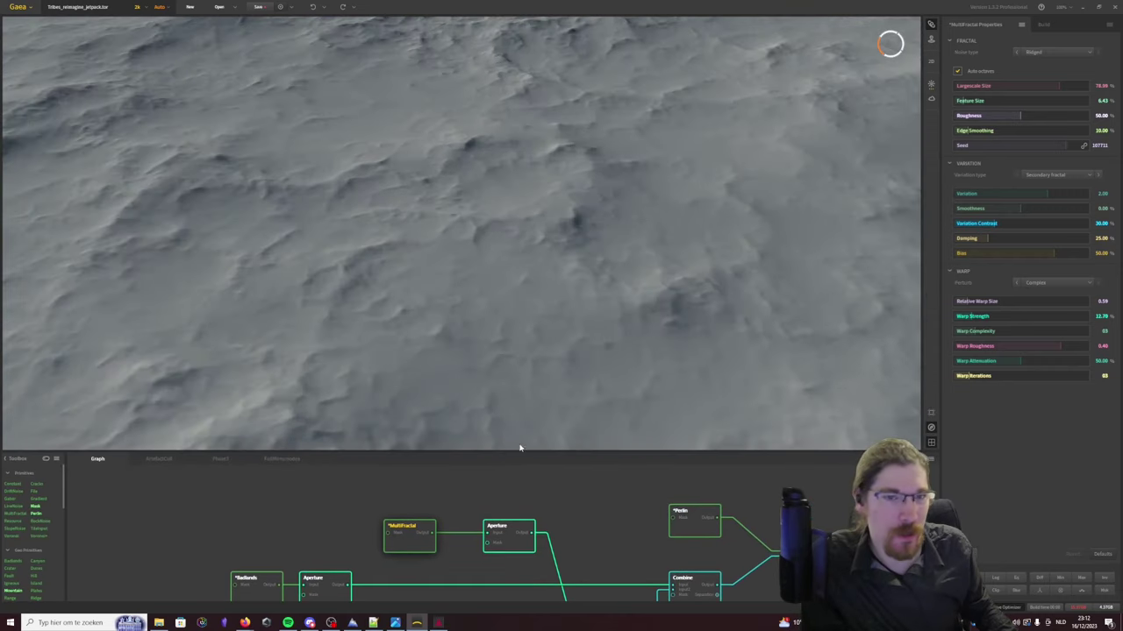
pyautogui.scroll(-8, 499, 321)
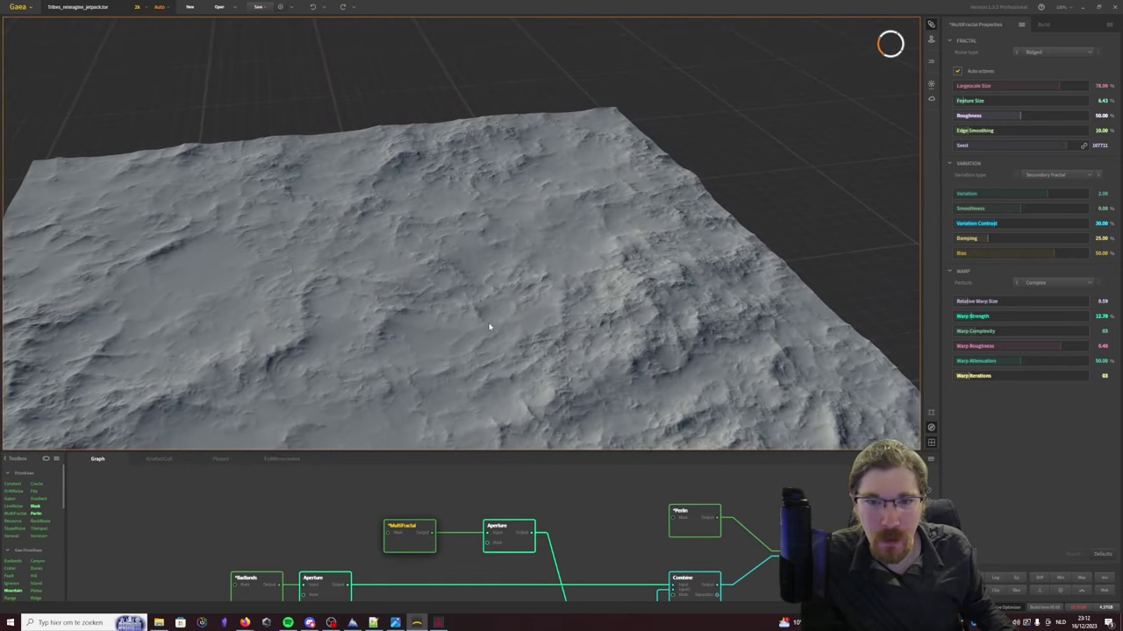
pyautogui.moveTo(490, 326); pyautogui.dragTo(507, 338, button='middle')
pyautogui.scroll(-3, 506, 338)
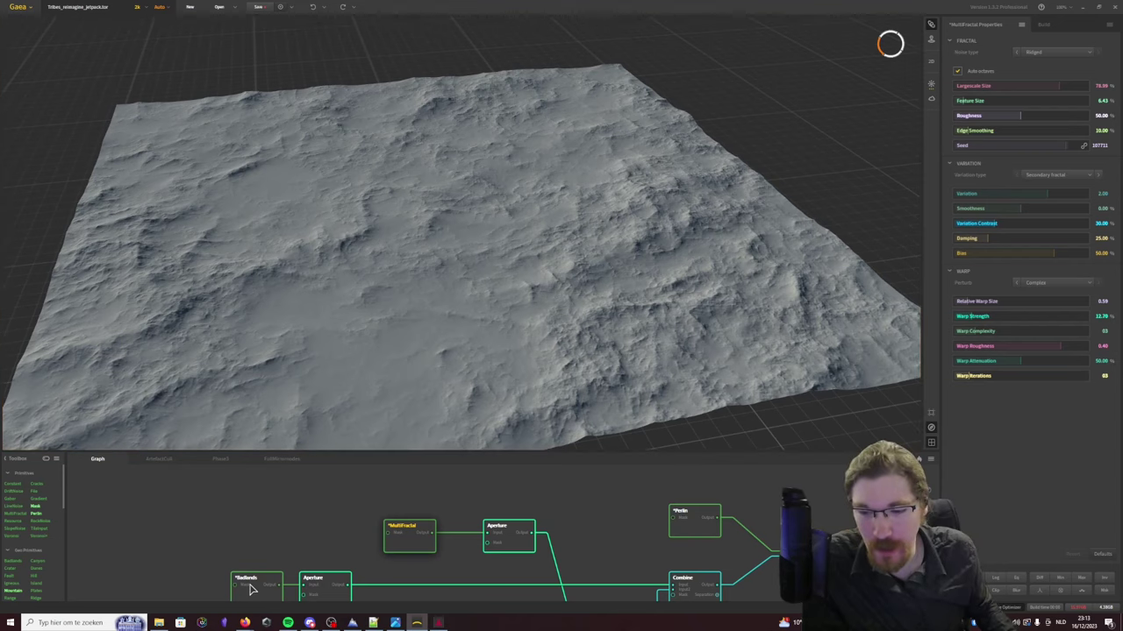
# Preview the terrain of the Badlands node and the Plates node one after the other.
pyautogui.click(251, 589)
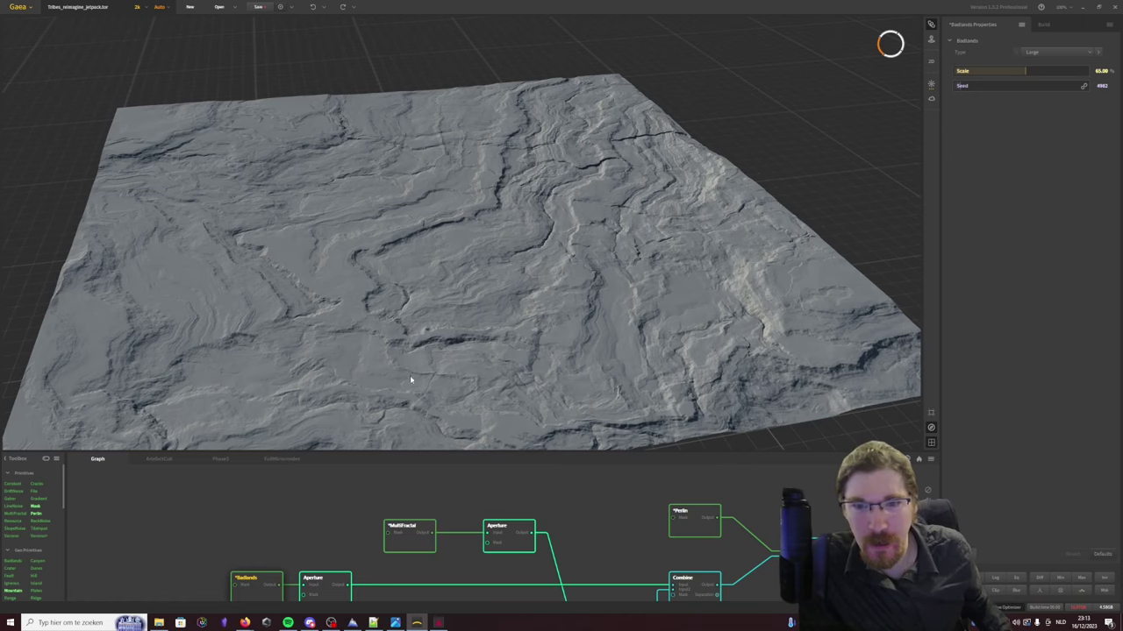
pyautogui.moveTo(488, 404); pyautogui.dragTo(528, 338, button='middle')
pyautogui.moveTo(306, 526); pyautogui.dragTo(338, 468, button='middle')
pyautogui.moveTo(328, 552); pyautogui.dragTo(414, 531, button='middle')
pyautogui.click(446, 502)
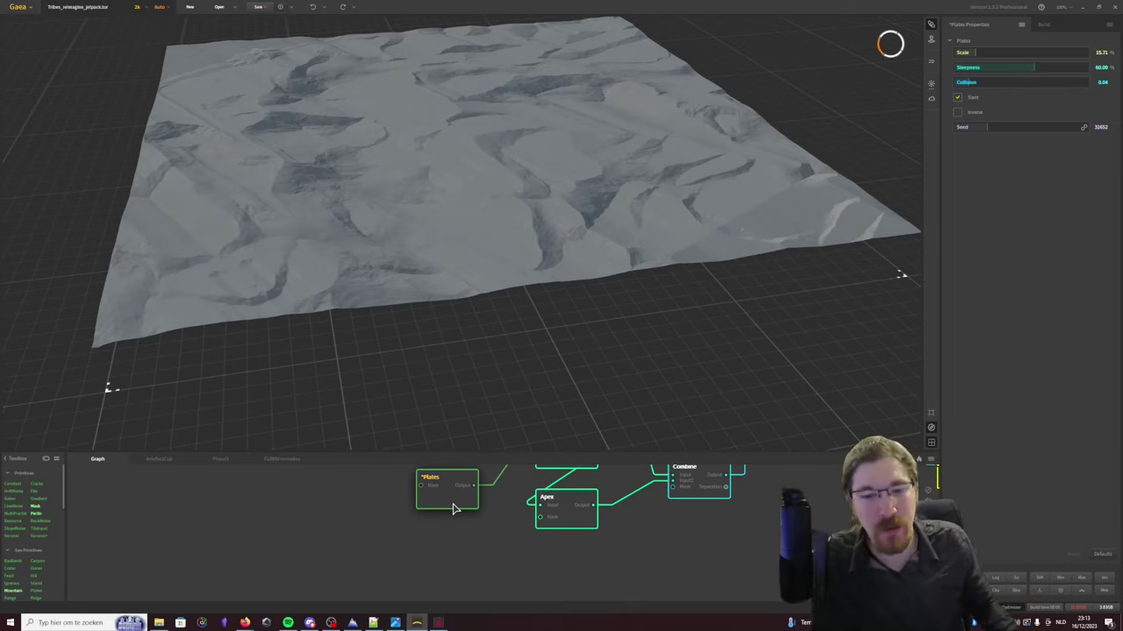
# Preview the Perlin node feeding the last Combine and examine its surface detail up close.
pyautogui.scroll(-5, 649, 525)
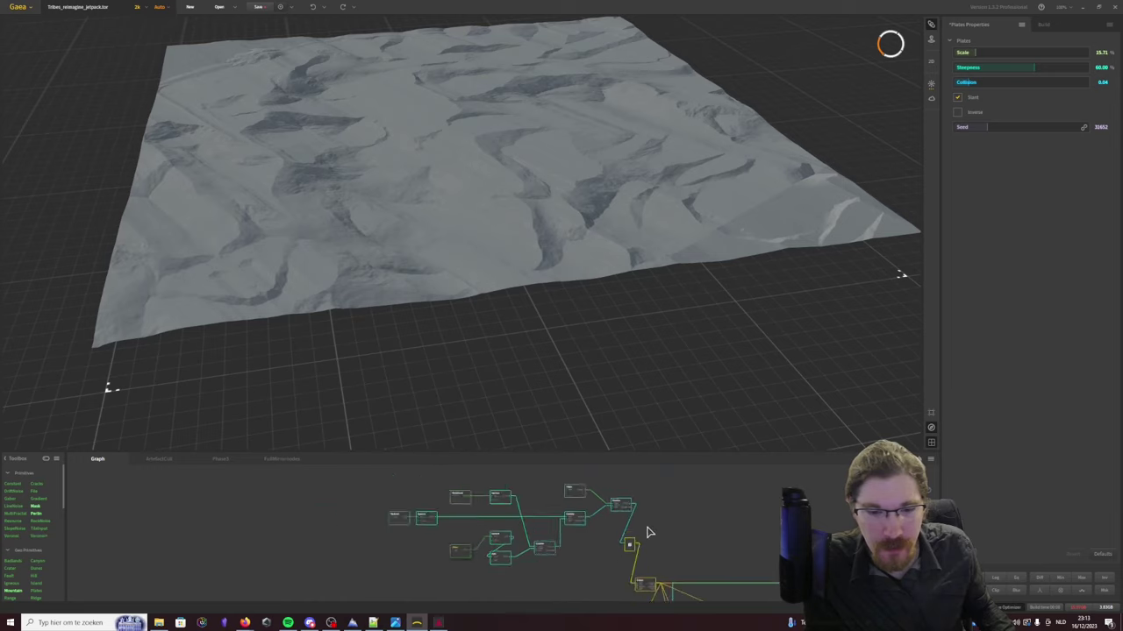
pyautogui.scroll(5, 640, 525)
pyautogui.click(533, 496)
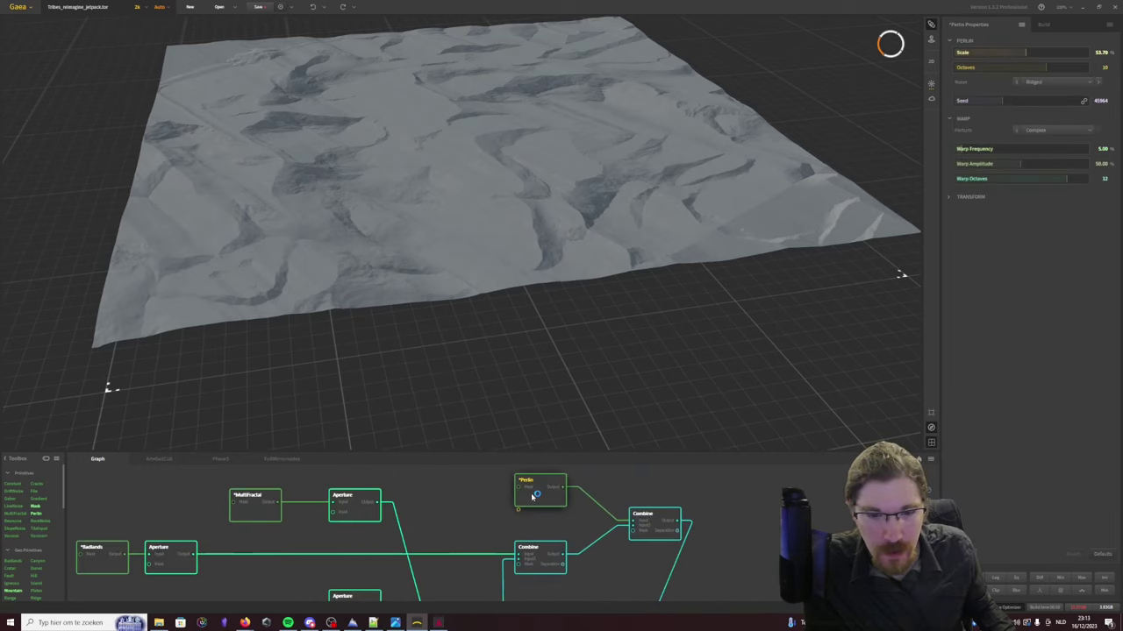
pyautogui.scroll(2, 491, 210)
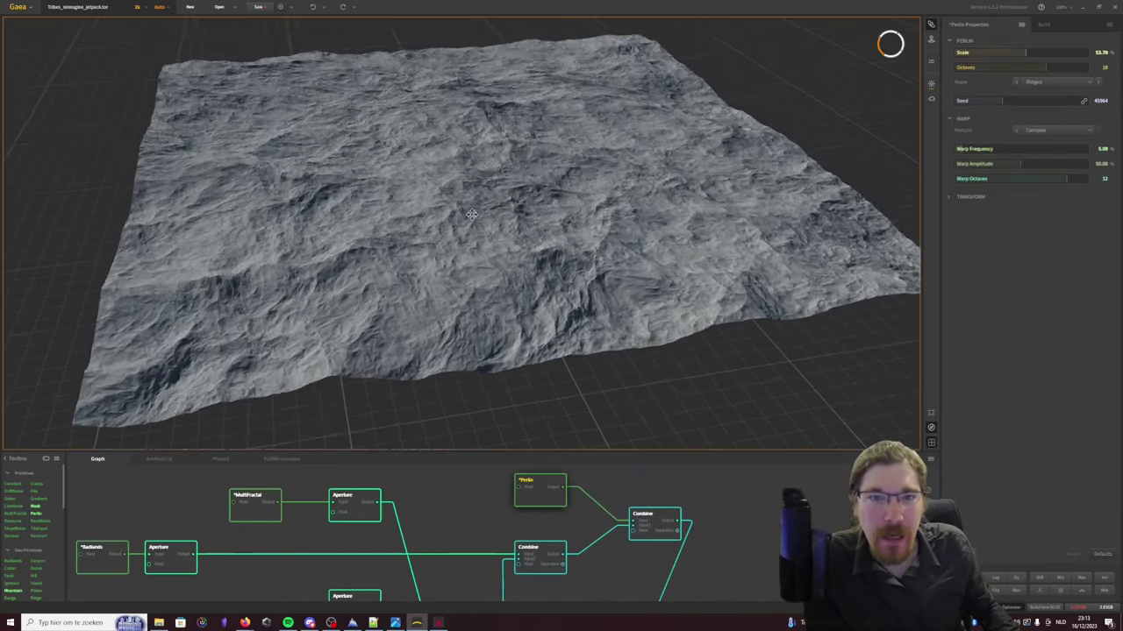
pyautogui.moveTo(476, 180); pyautogui.dragTo(471, 249)
pyautogui.scroll(3, 473, 248)
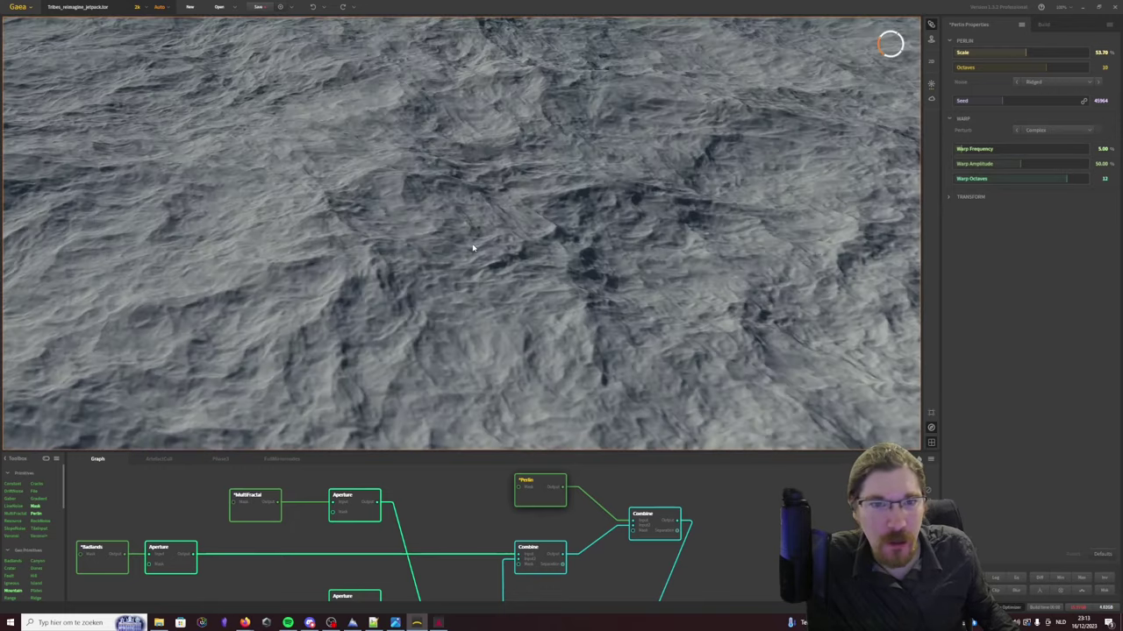
pyautogui.scroll(-3, 476, 250)
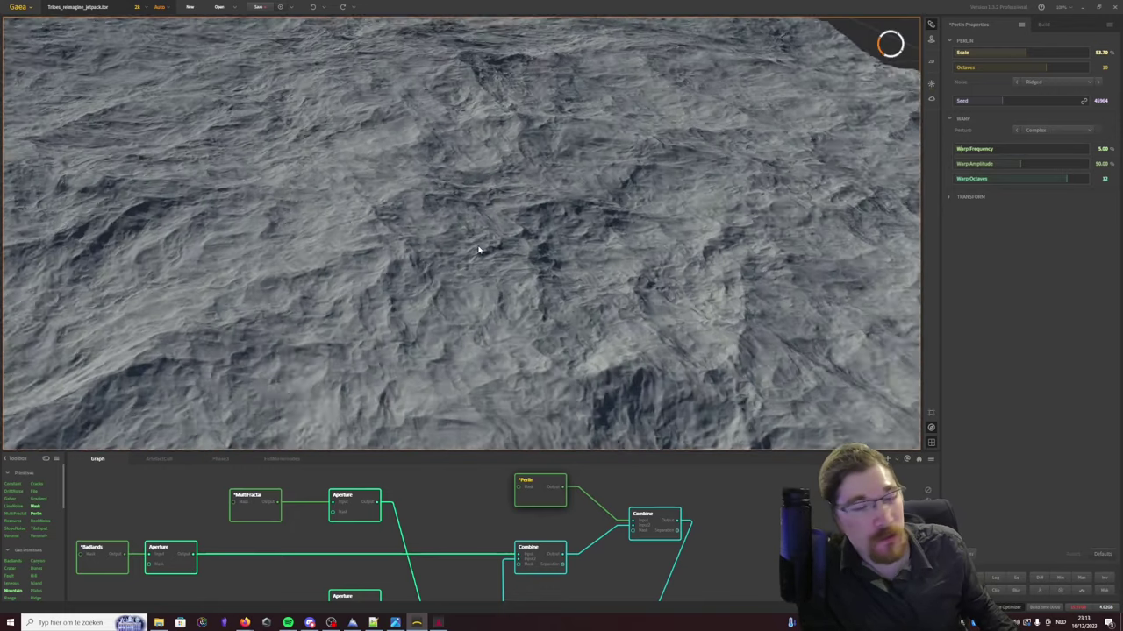
pyautogui.moveTo(634, 234); pyautogui.dragTo(606, 266, button='middle')
pyautogui.moveTo(606, 266); pyautogui.dragTo(571, 284)
# Switch to TerreSculptor and open the Perlin noisemap generator.
pyautogui.click(351, 623)
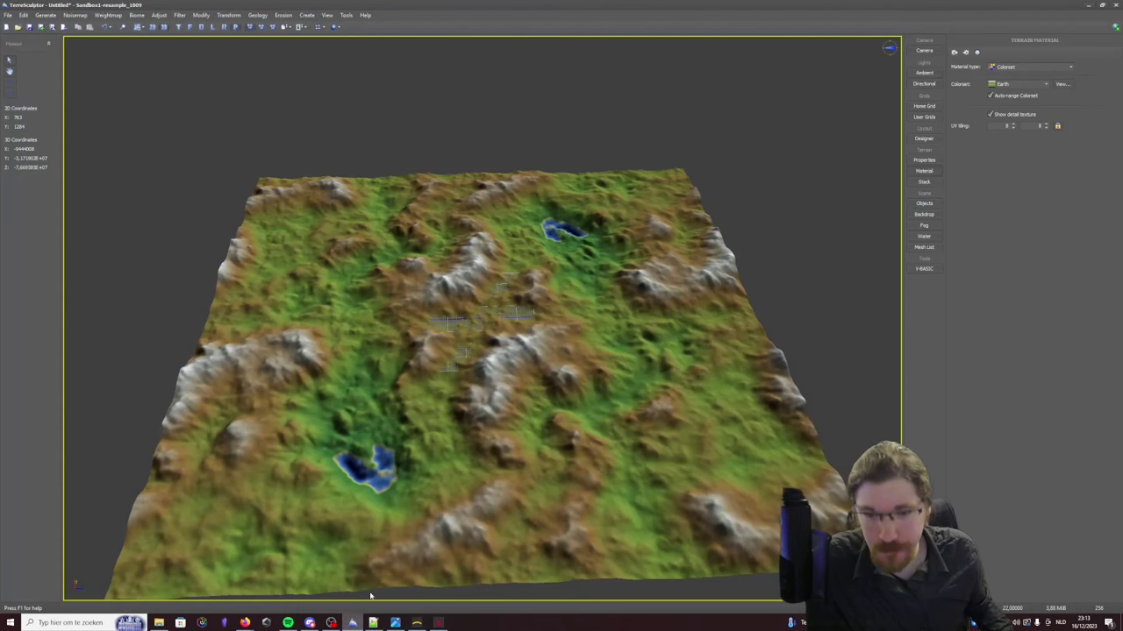
pyautogui.click(73, 16)
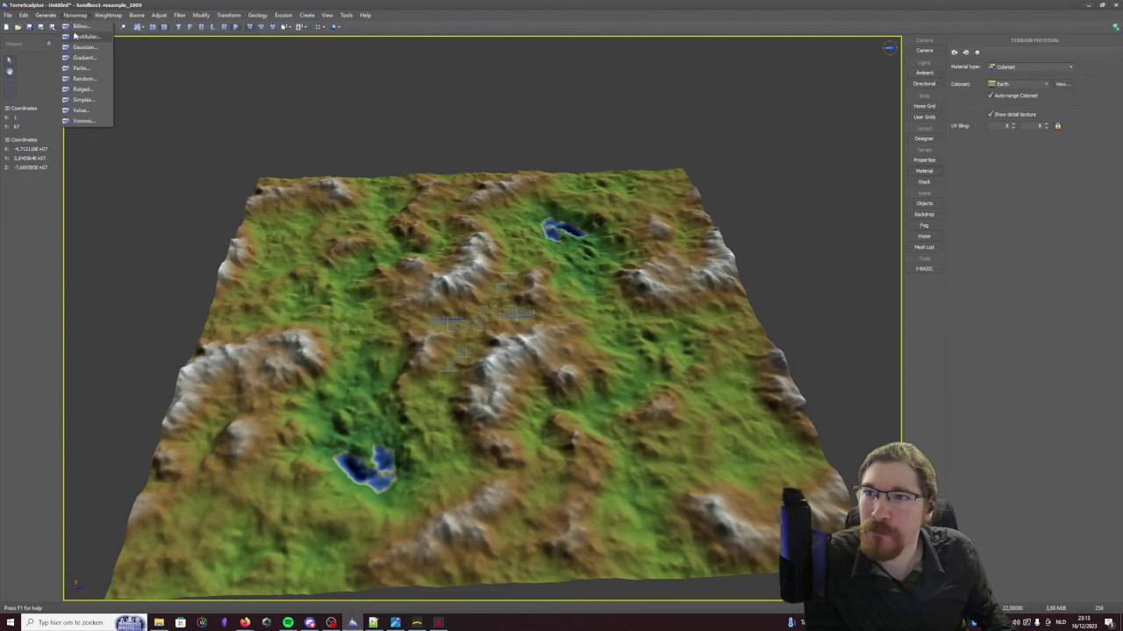
pyautogui.click(82, 67)
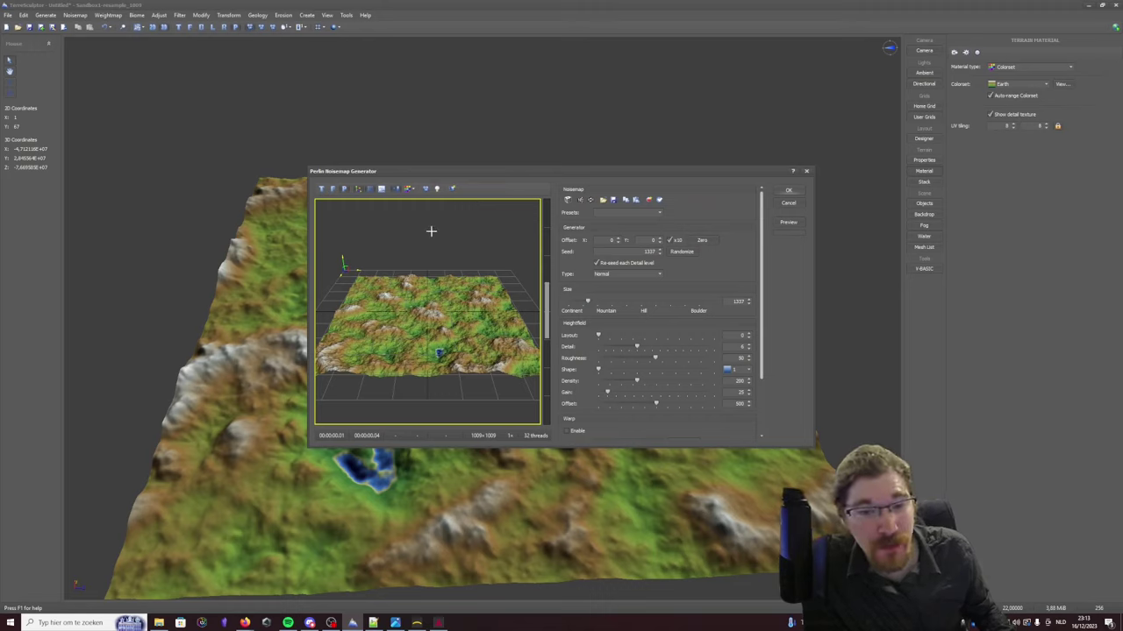
# Compare the Ridged, Bumpy and Billow noise types in the preview, and return the type to Normal.
pyautogui.click(646, 278)
pyautogui.click(646, 278)
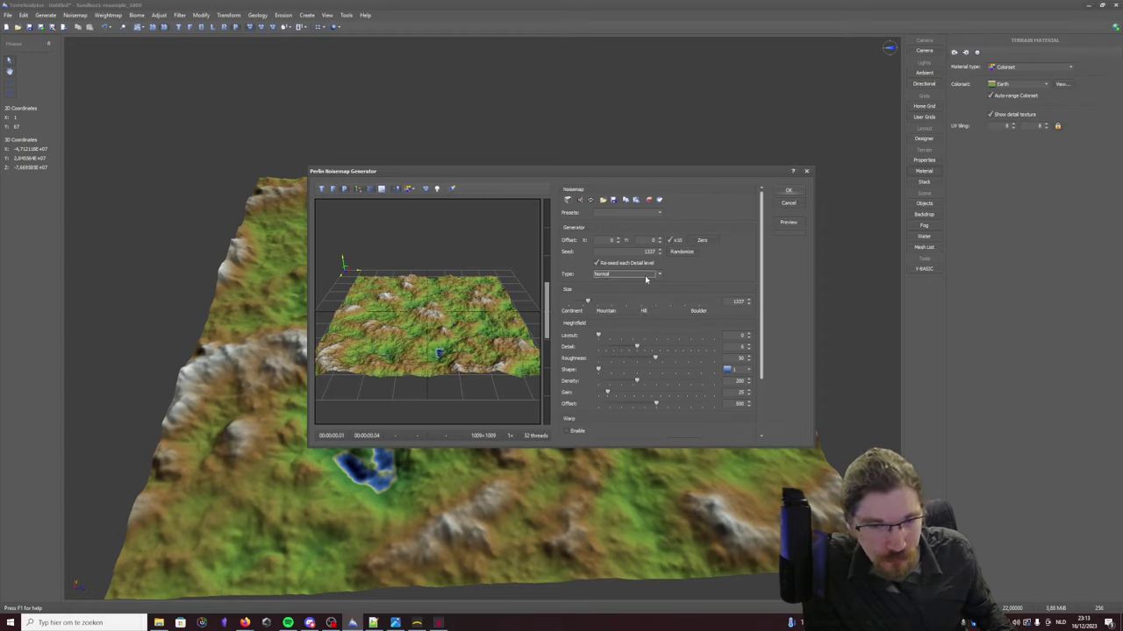
pyautogui.click(655, 277)
pyautogui.click(635, 316)
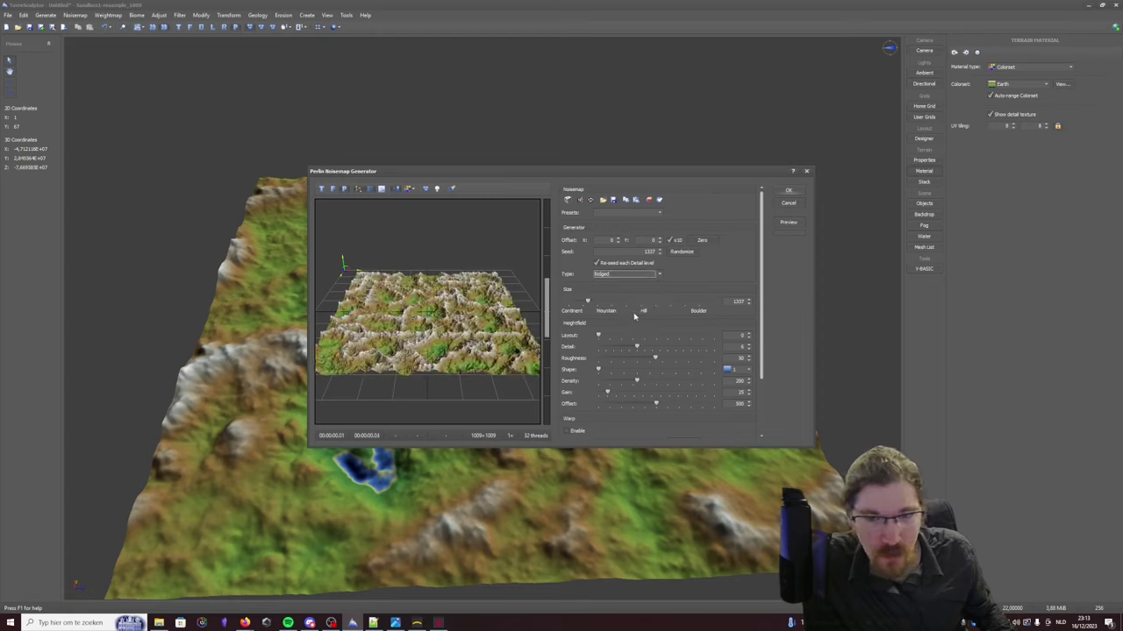
pyautogui.click(637, 277)
pyautogui.click(632, 296)
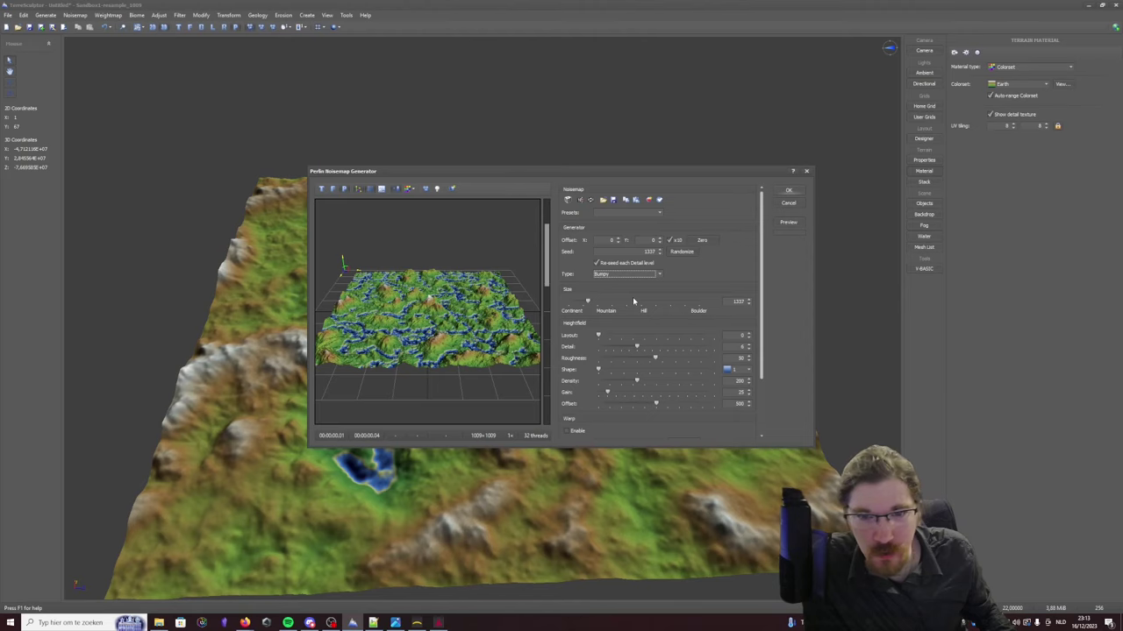
pyautogui.click(633, 278)
pyautogui.click(632, 289)
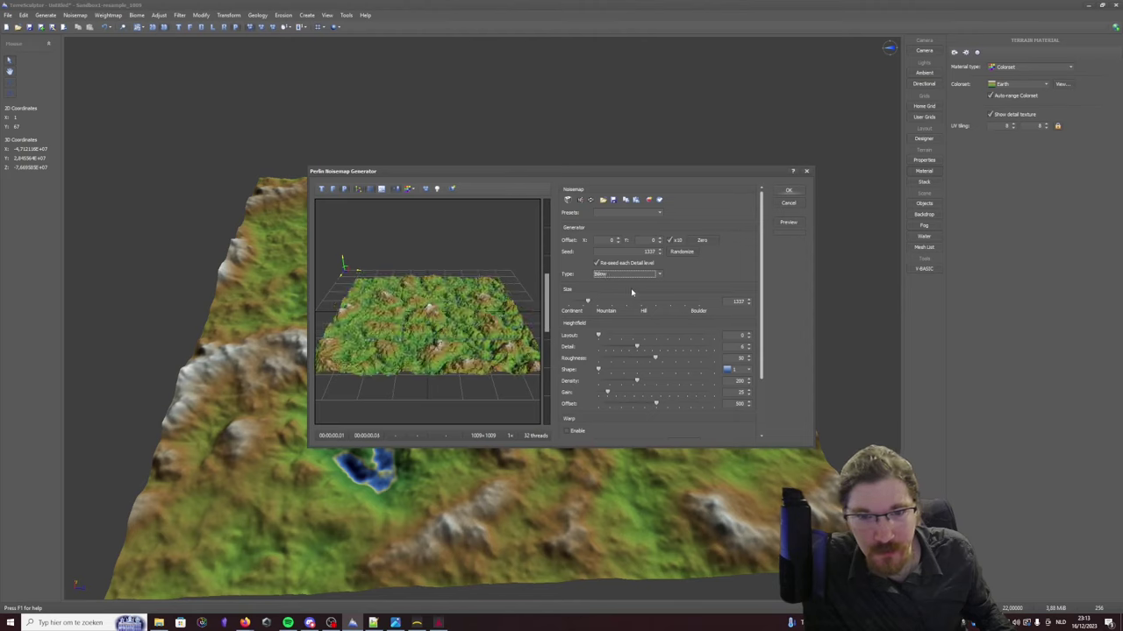
pyautogui.click(632, 276)
pyautogui.click(633, 282)
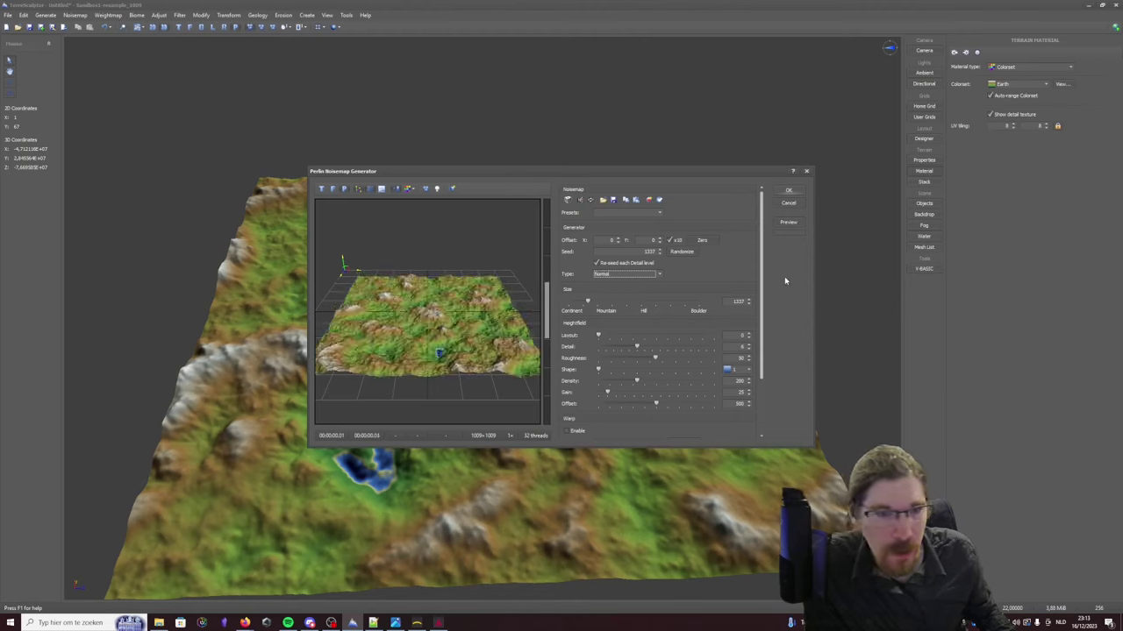
# Enable warp with seed 1337, frequency about 1091 and gain about 88, and generate the Perlin noisemap.
pyautogui.scroll(-4, 762, 274)
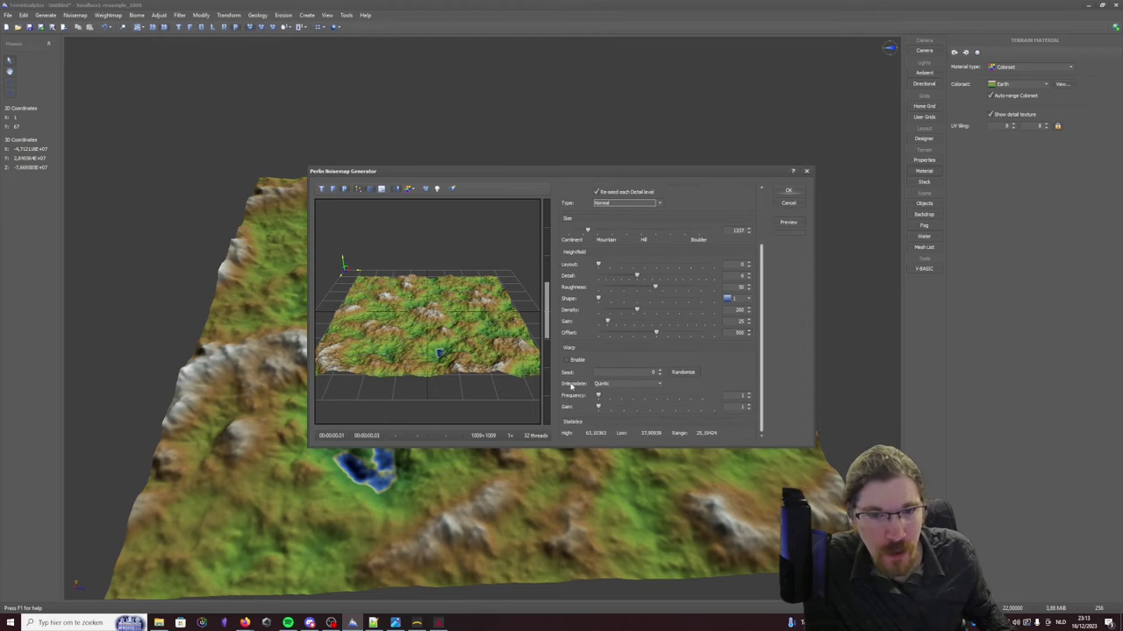
pyautogui.scroll(5, 451, 352)
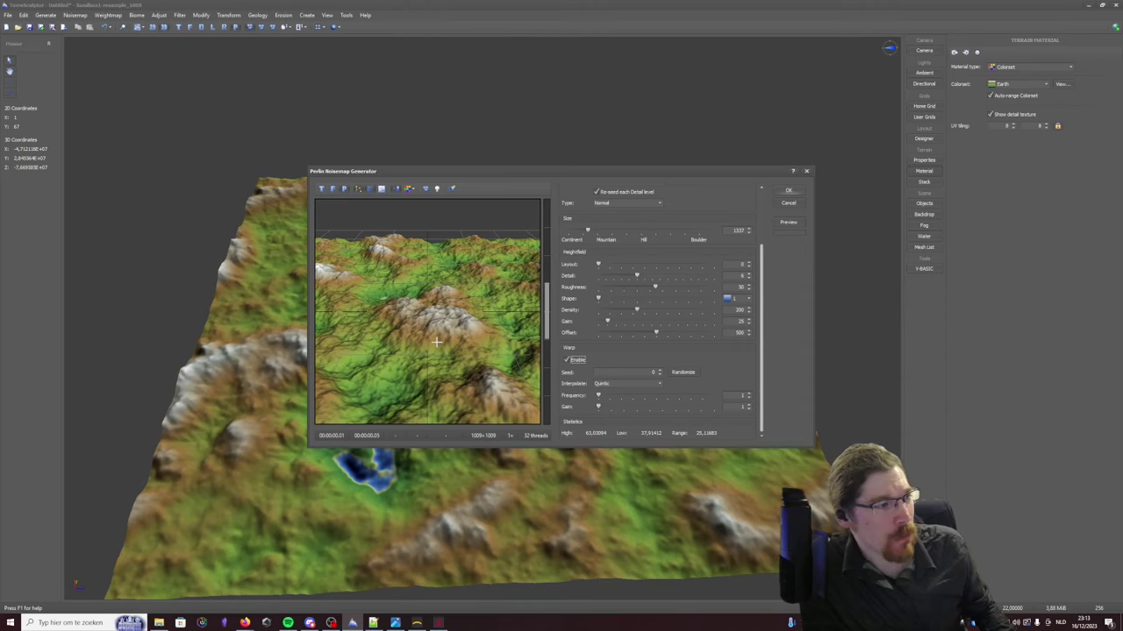
pyautogui.doubleClick(653, 374)
pyautogui.write('1337')
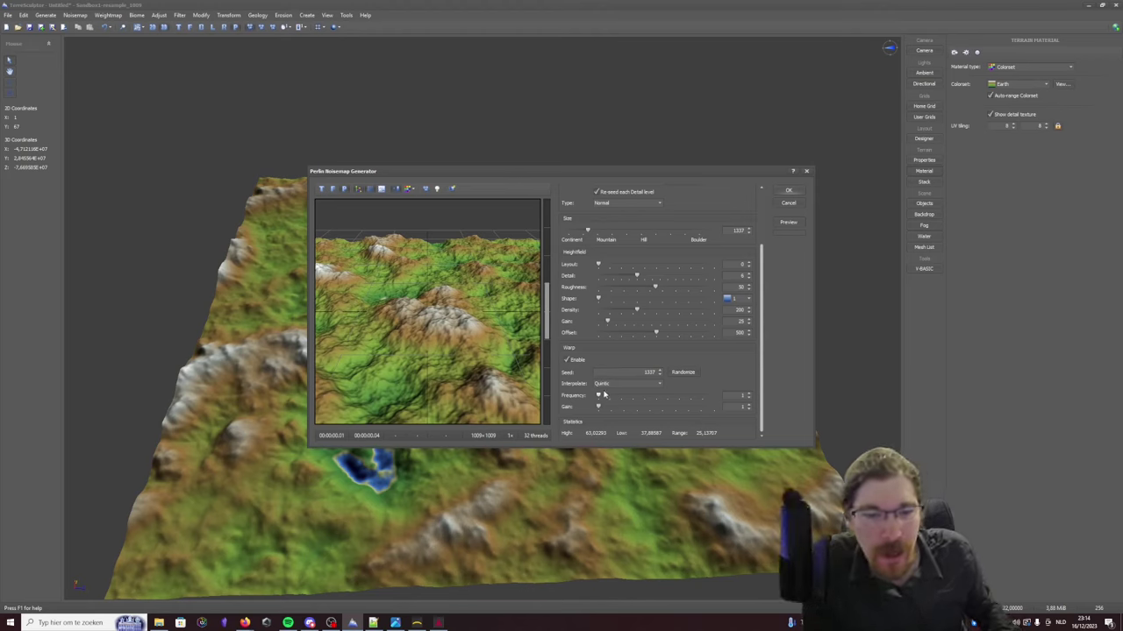
pyautogui.moveTo(598, 395); pyautogui.dragTo(643, 416)
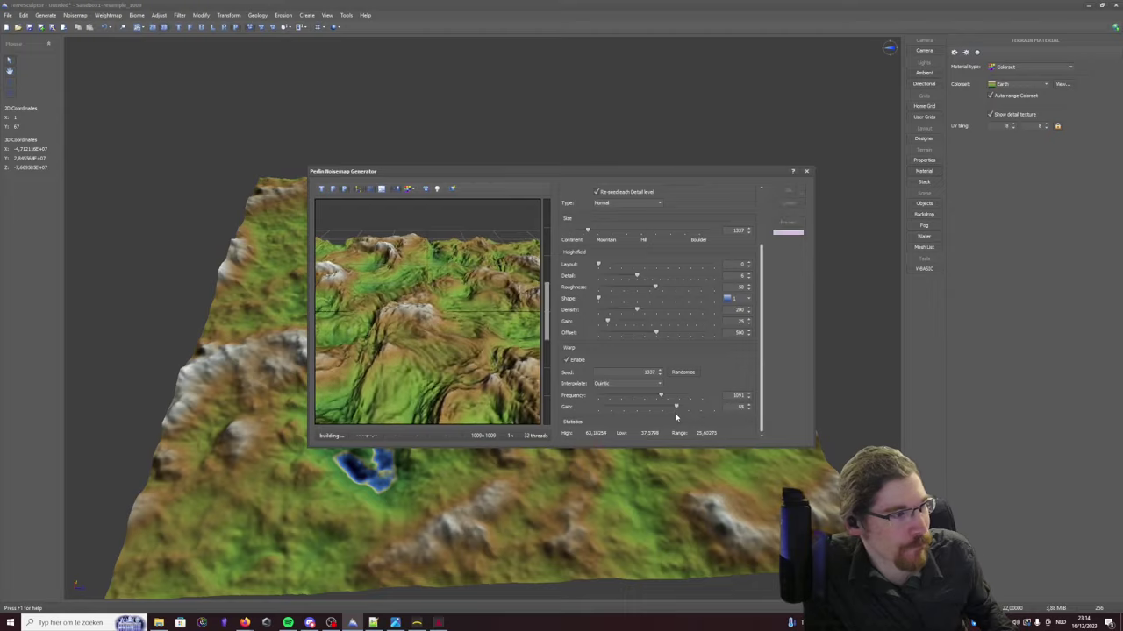
pyautogui.click(788, 190)
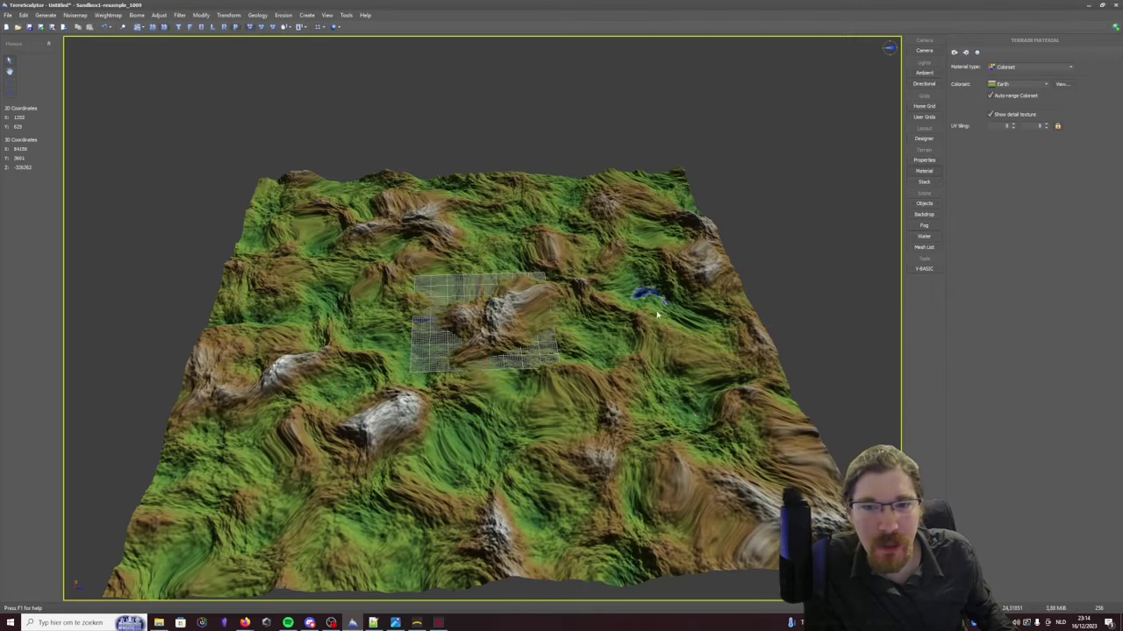
# Examine the warped Perlin terrain from low and overhead angles.
pyautogui.moveTo(657, 311); pyautogui.dragTo(399, 373, button='middle')
pyautogui.scroll(4, 554, 418)
pyautogui.scroll(-4, 399, 373)
pyautogui.moveTo(658, 395); pyautogui.dragTo(469, 454)
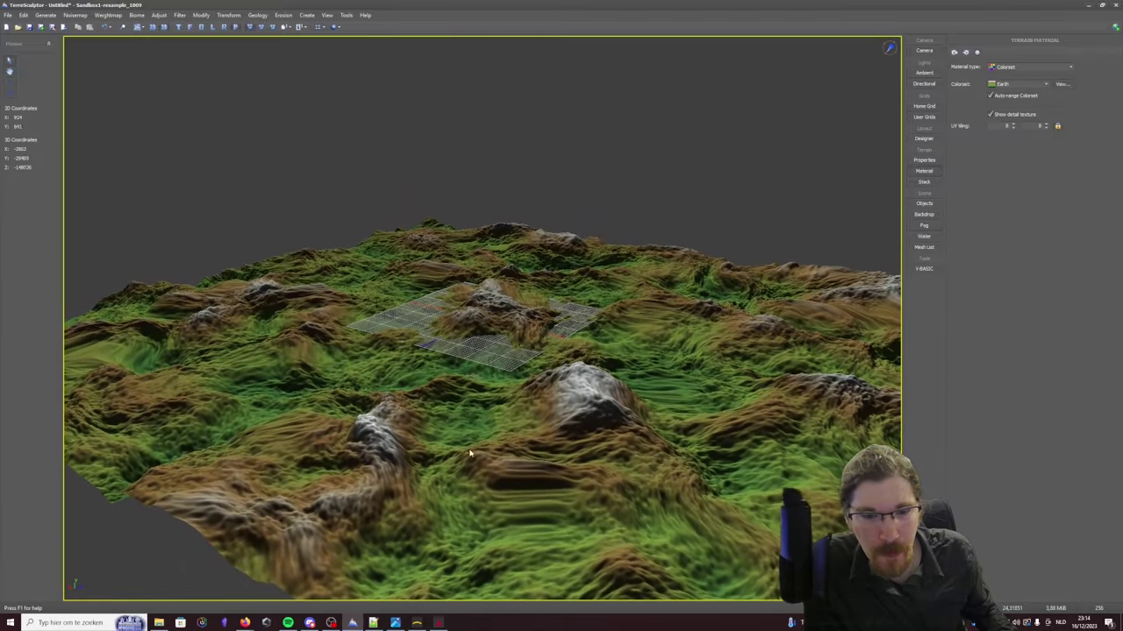
pyautogui.moveTo(593, 406); pyautogui.dragTo(588, 379)
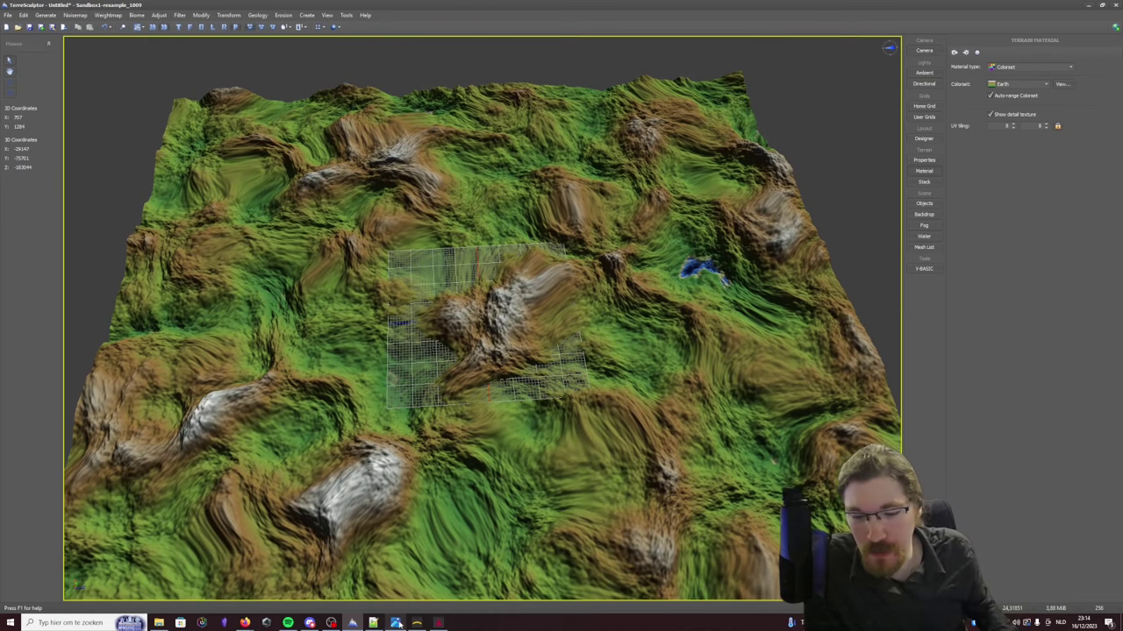
# Switch to Gaea and preview the StoneDanceInvert node that feeds Valley and Fold in the ArtefactCull graph.
pyautogui.click(417, 622)
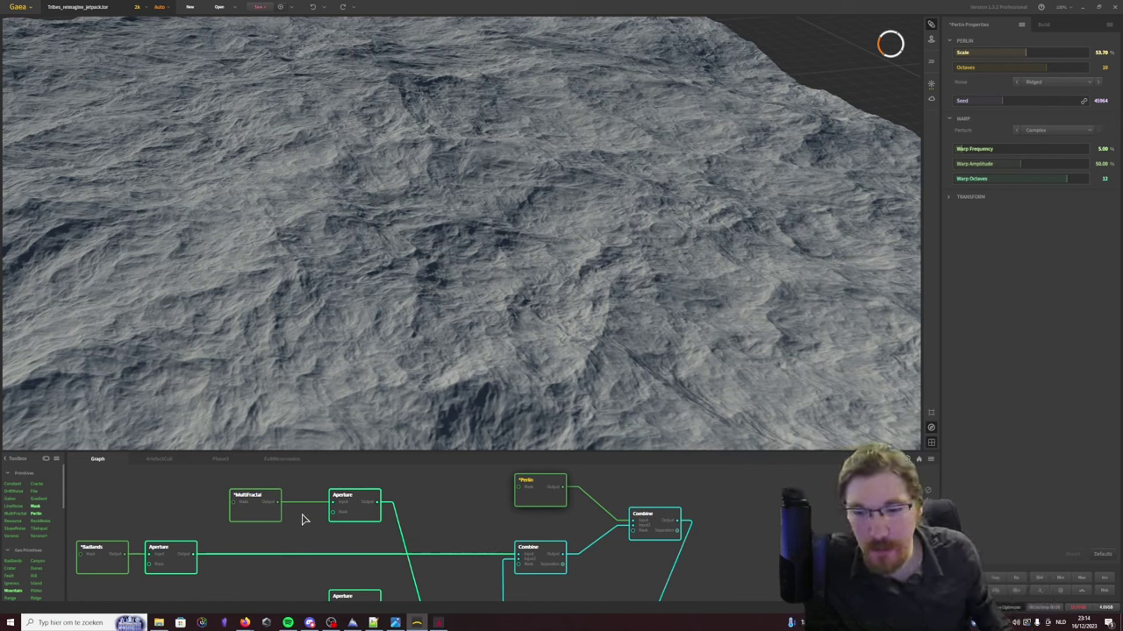
pyautogui.scroll(-5, 341, 514)
pyautogui.moveTo(241, 503); pyautogui.dragTo(391, 505)
pyautogui.scroll(-2, 392, 511)
pyautogui.click(153, 462)
pyautogui.scroll(-1, 601, 512)
pyautogui.moveTo(603, 512); pyautogui.dragTo(430, 504)
pyautogui.click(468, 505)
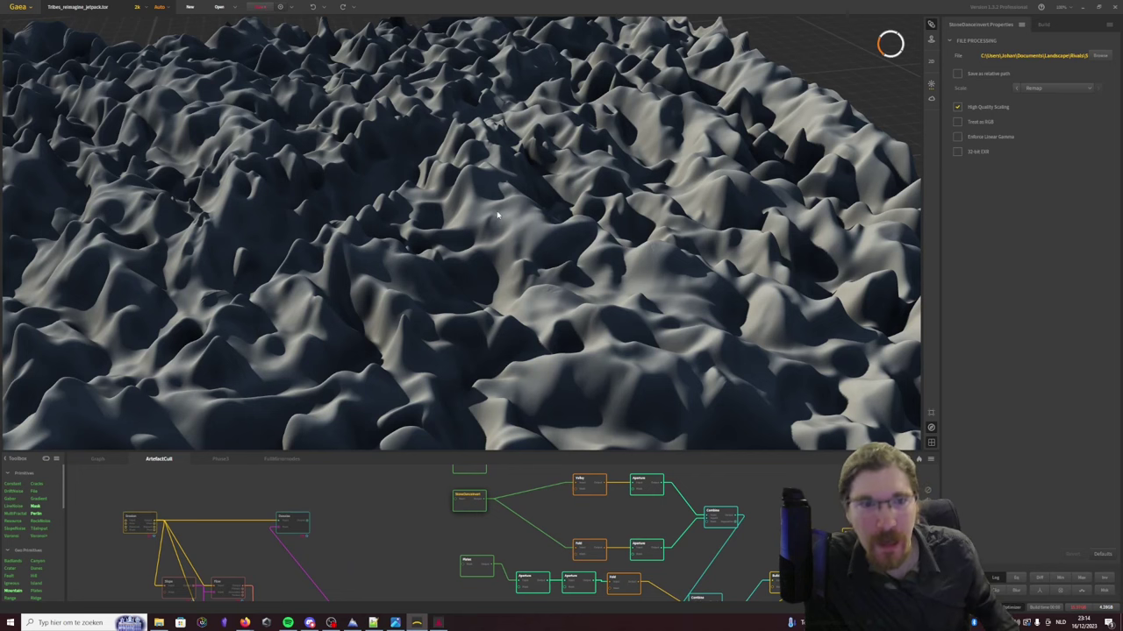
# Examine the StoneDanceInvert terrain from oblique and overhead angles, at full extent and close up.
pyautogui.moveTo(497, 214); pyautogui.dragTo(418, 280)
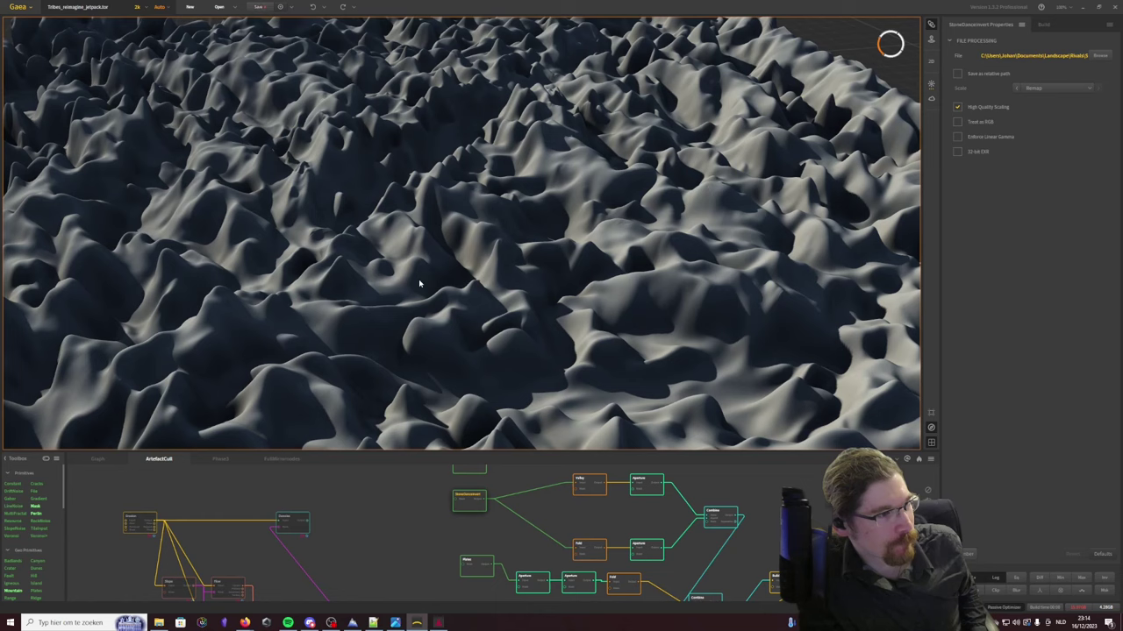
pyautogui.scroll(-6, 418, 281)
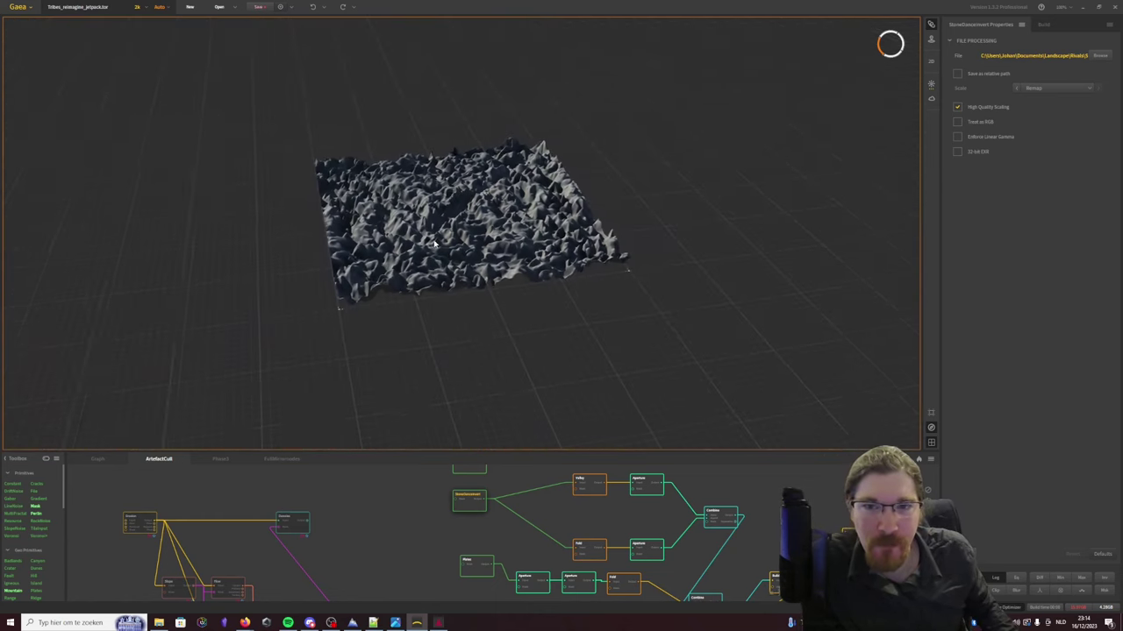
pyautogui.scroll(4, 438, 230)
pyautogui.scroll(2, 438, 230)
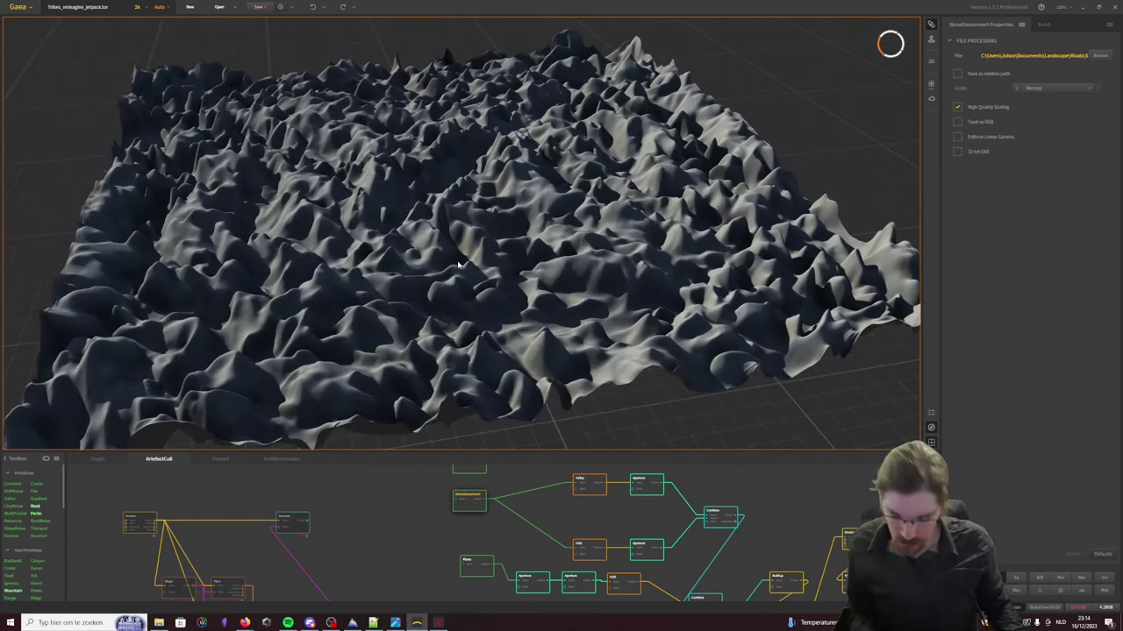
pyautogui.moveTo(446, 242); pyautogui.dragTo(416, 219)
pyautogui.scroll(-6, 463, 175)
pyautogui.scroll(5, 416, 219)
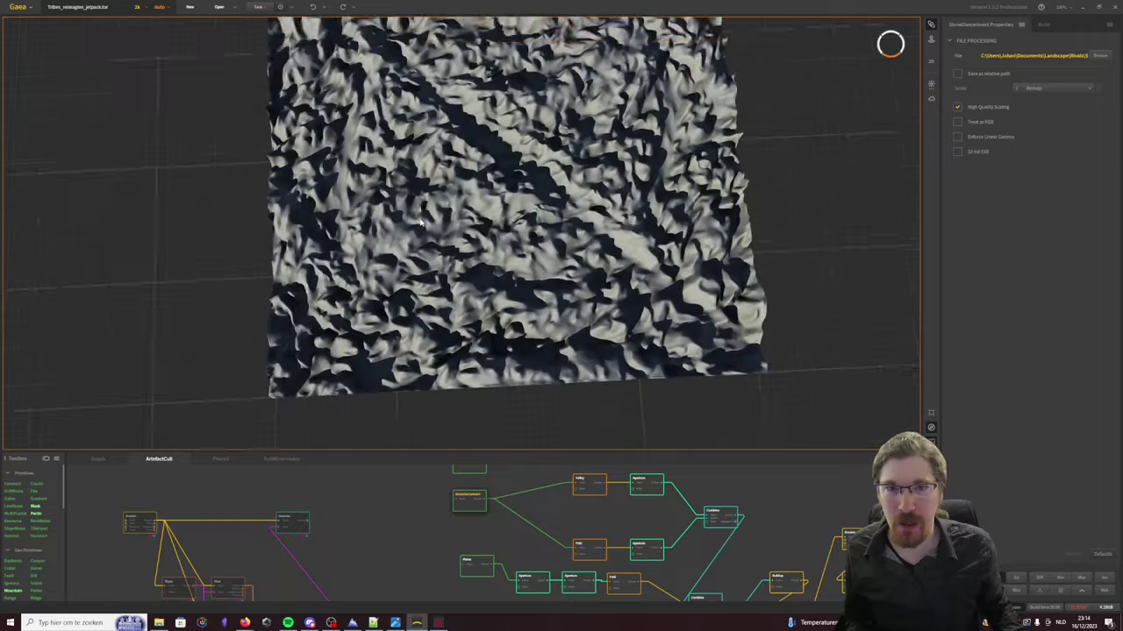
pyautogui.moveTo(515, 207); pyautogui.dragTo(504, 270, button='middle')
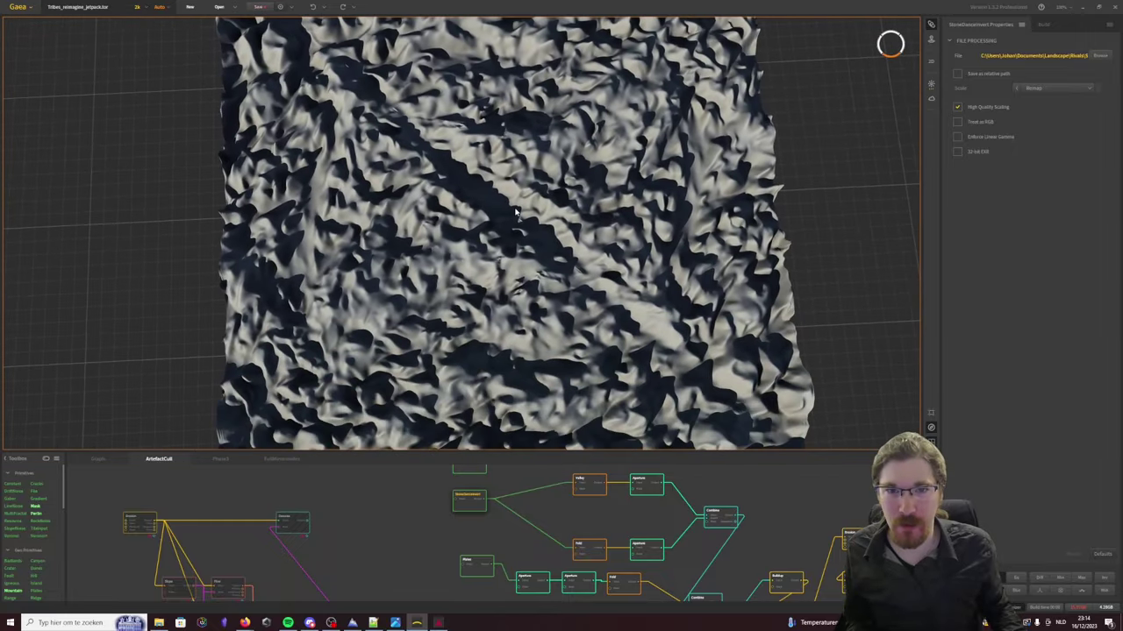
pyautogui.scroll(3, 515, 219)
pyautogui.scroll(-5, 515, 216)
pyautogui.scroll(3, 515, 215)
pyautogui.moveTo(515, 216); pyautogui.dragTo(466, 276)
pyautogui.scroll(3, 544, 301)
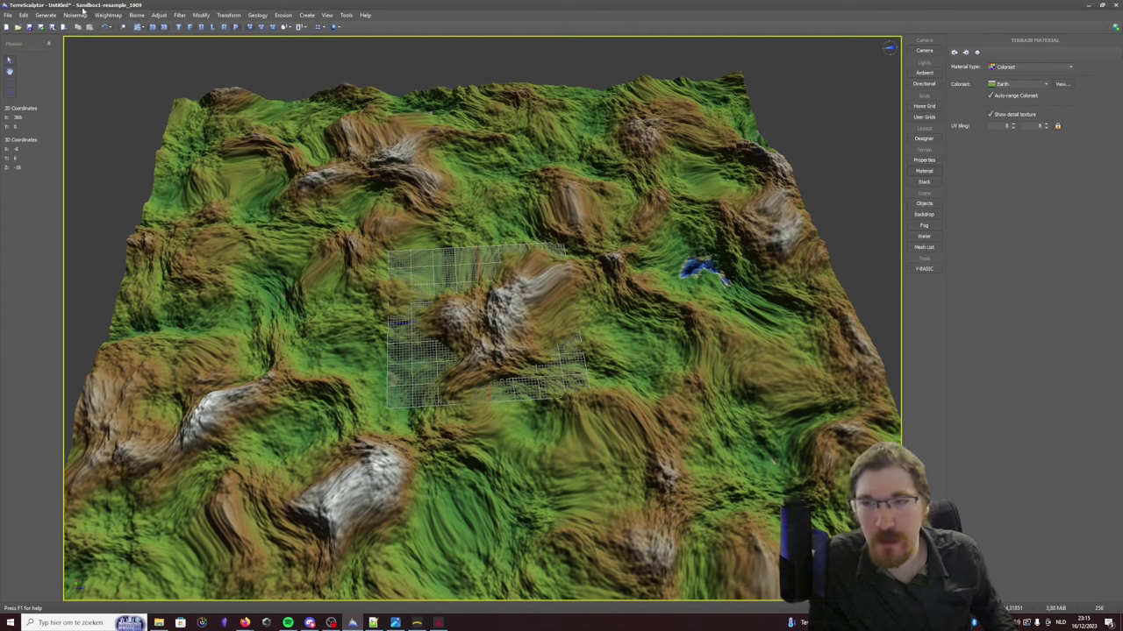
# Switch to TerreSculptor and import the R16 raw 16-bit heightmap as the terrain.
pyautogui.click(7, 15)
pyautogui.click(31, 144)
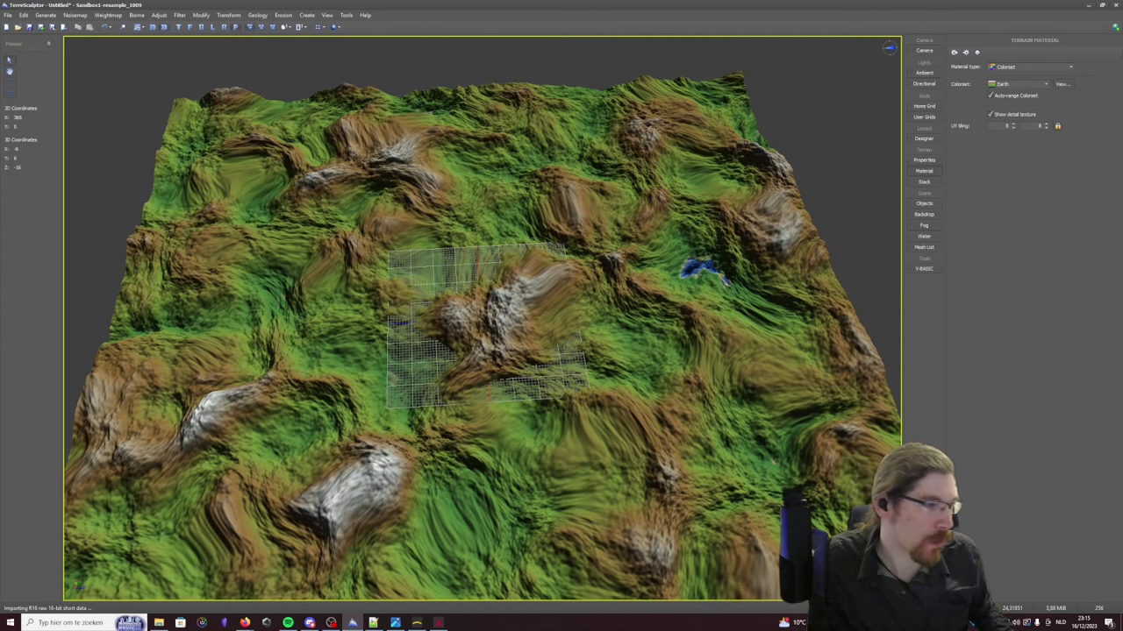
pyautogui.click(653, 228)
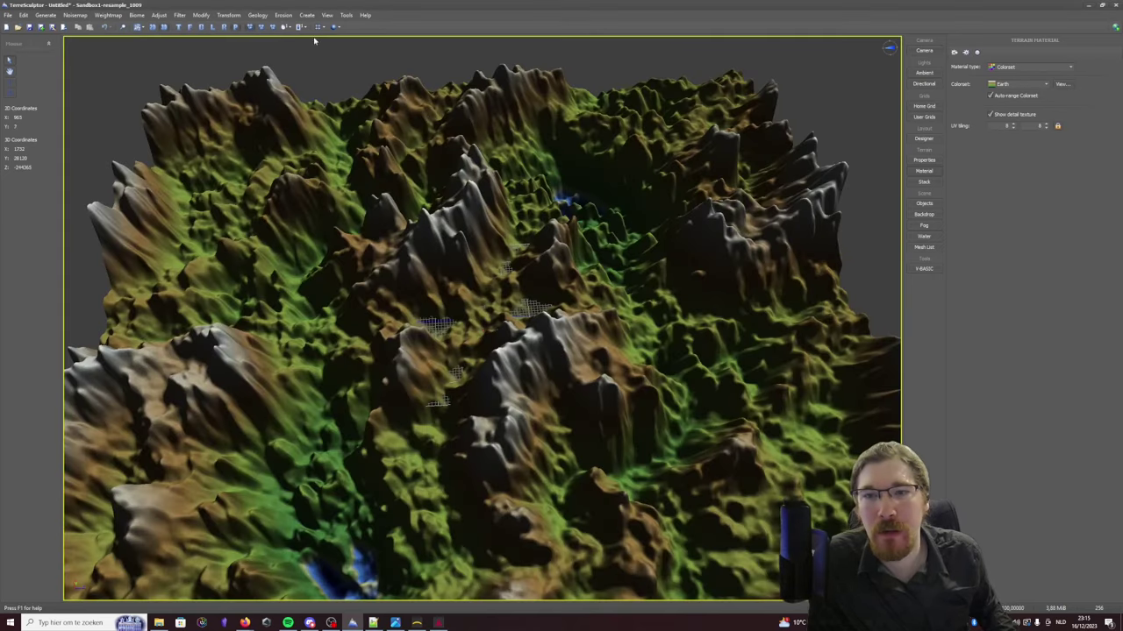
# Compress the imported terrain's altitude range to about 21 percent with the Altitude modifier, setting the low altitude to about 39.
pyautogui.click(257, 14)
pyautogui.moveTo(229, 15)
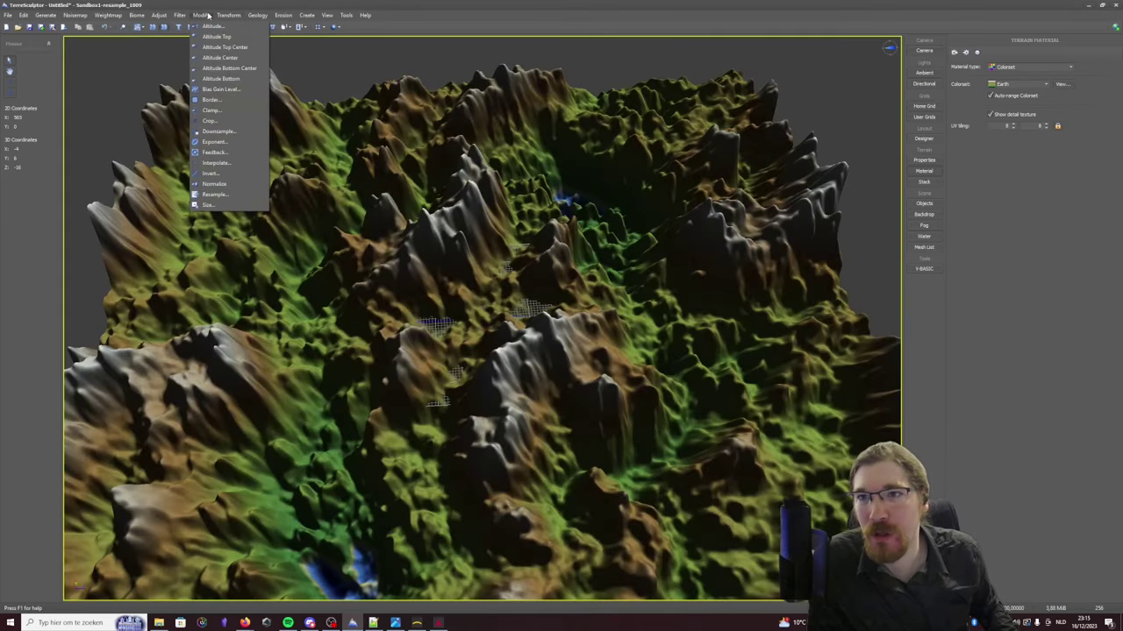
pyautogui.click(213, 27)
pyautogui.moveTo(647, 254); pyautogui.dragTo(648, 256)
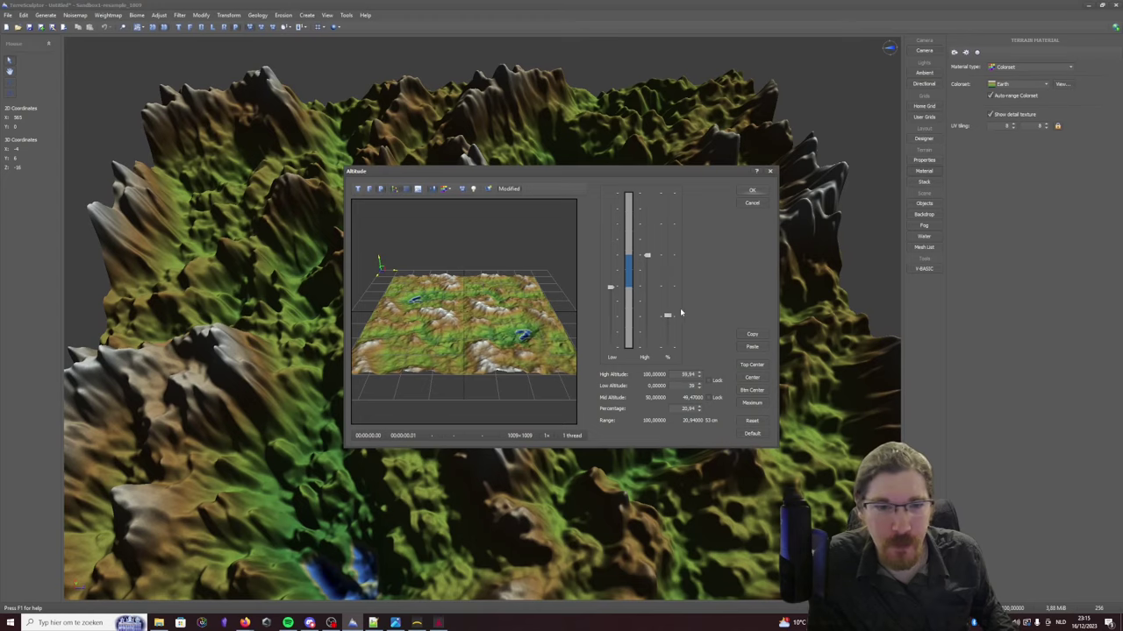
# Examine the flattened terrain up close and as a whole, checking the layout of ridges, valleys and lakes.
pyautogui.moveTo(633, 326); pyautogui.dragTo(482, 407, button='middle')
pyautogui.moveTo(491, 430); pyautogui.dragTo(431, 399)
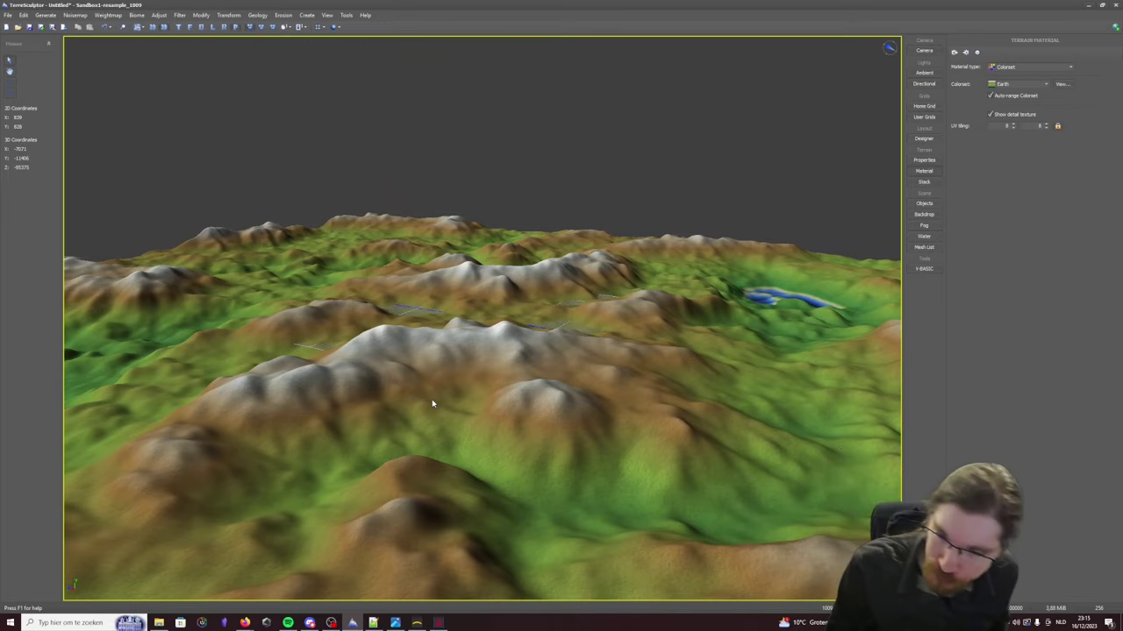
pyautogui.scroll(-4, 431, 403)
pyautogui.moveTo(430, 405); pyautogui.dragTo(443, 465, button='middle')
pyautogui.moveTo(403, 360); pyautogui.dragTo(404, 360)
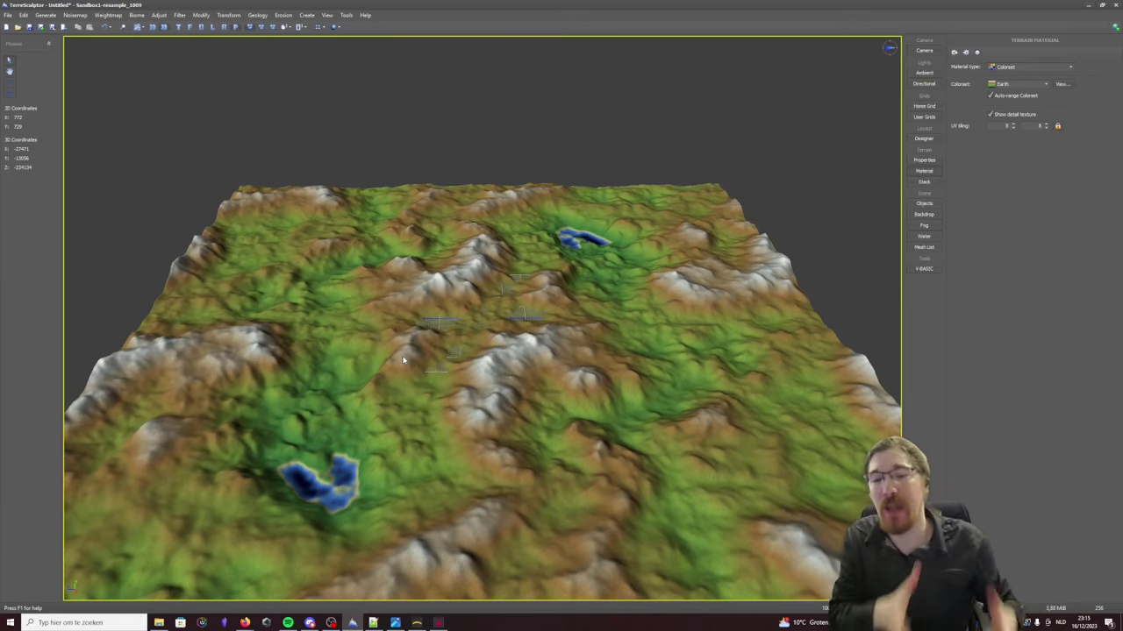
pyautogui.moveTo(256, 263); pyautogui.dragTo(245, 242, button='middle')
pyautogui.moveTo(481, 319)
pyautogui.mouseDown(button='middle')
pyautogui.moveTo(478, 307)
pyautogui.moveTo(481, 326)
pyautogui.mouseUp(button='middle')
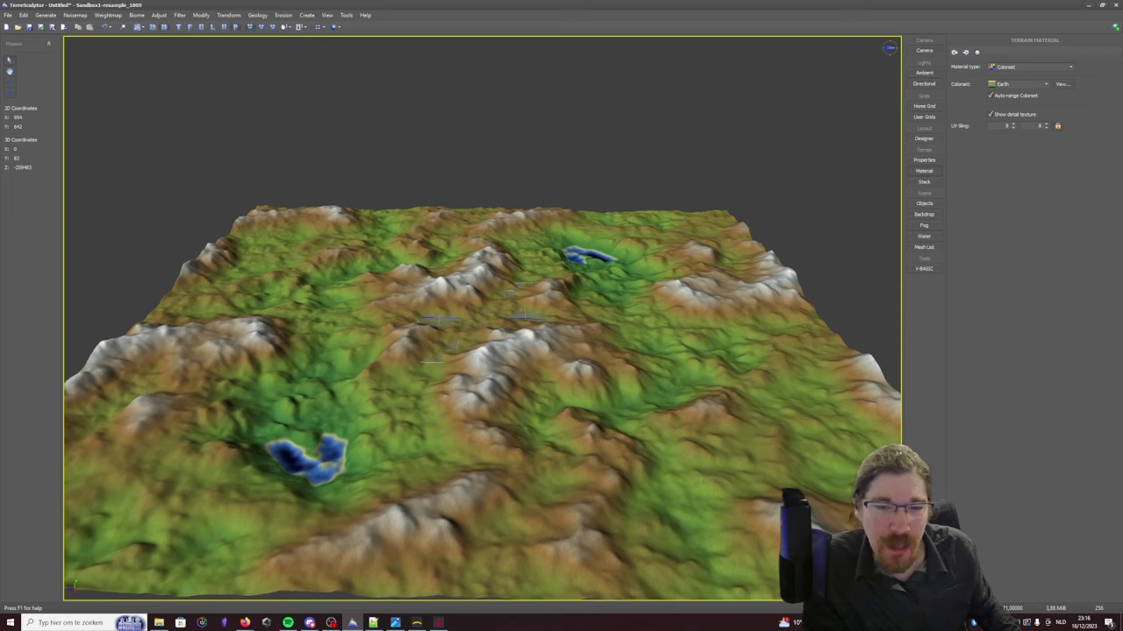
pyautogui.moveTo(715, 422); pyautogui.dragTo(708, 430)
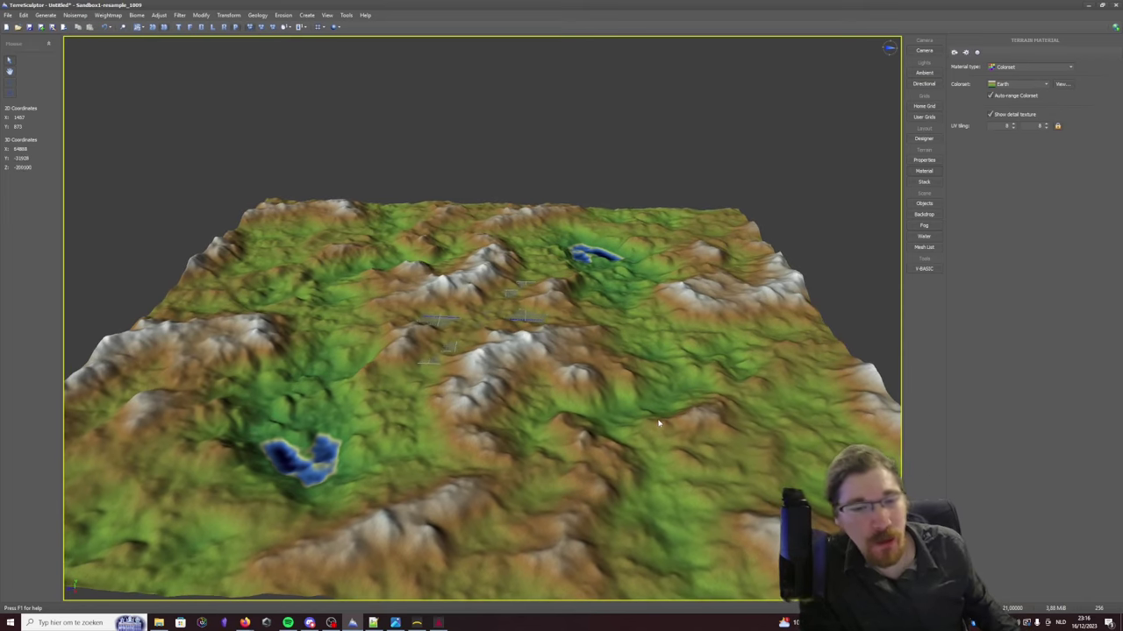
# Inspect the snow-capped ridges, hills and valleys from low angles near ground level.
pyautogui.moveTo(706, 429); pyautogui.dragTo(529, 452)
pyautogui.scroll(4, 561, 493)
pyautogui.scroll(3, 513, 445)
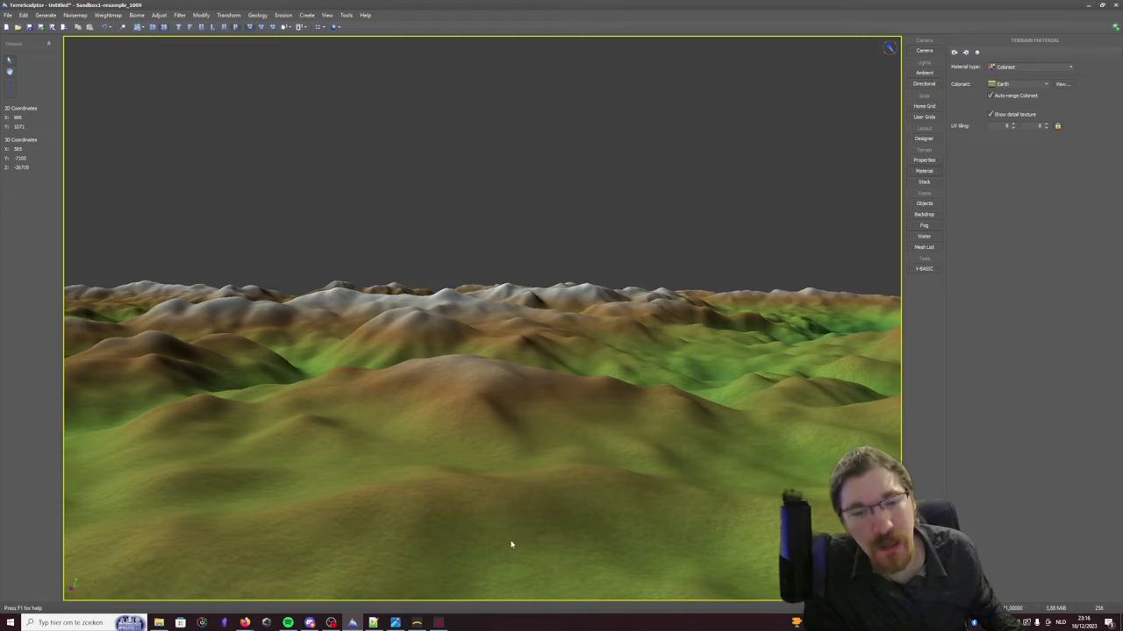
pyautogui.scroll(-1, 540, 488)
pyautogui.moveTo(539, 489); pyautogui.dragTo(454, 380, button='middle')
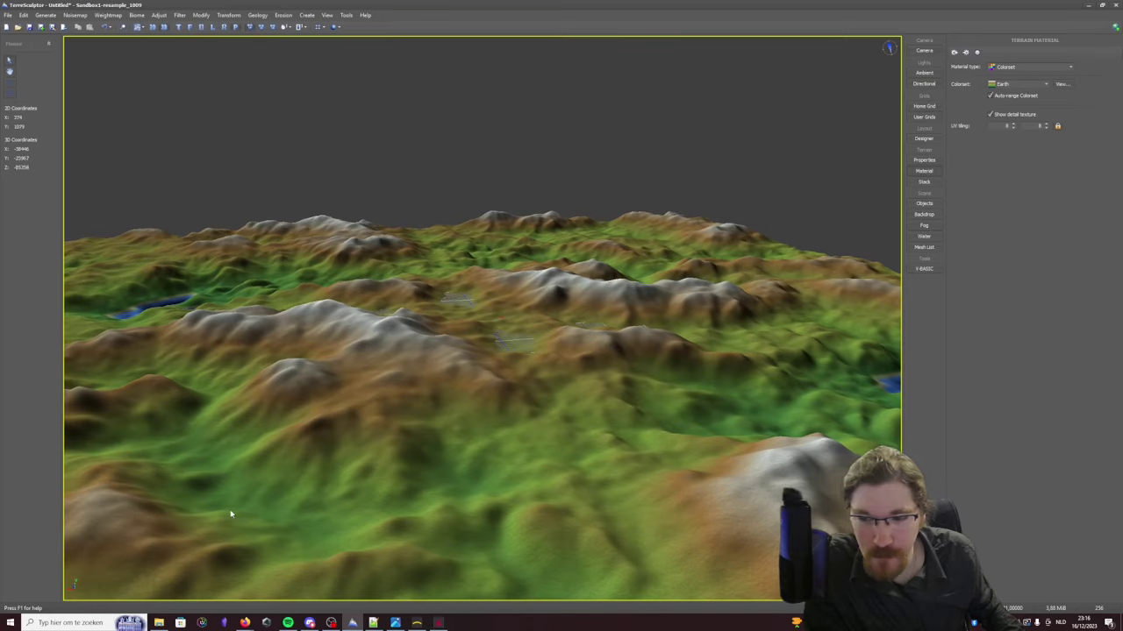
pyautogui.moveTo(251, 518); pyautogui.dragTo(421, 480, button='middle')
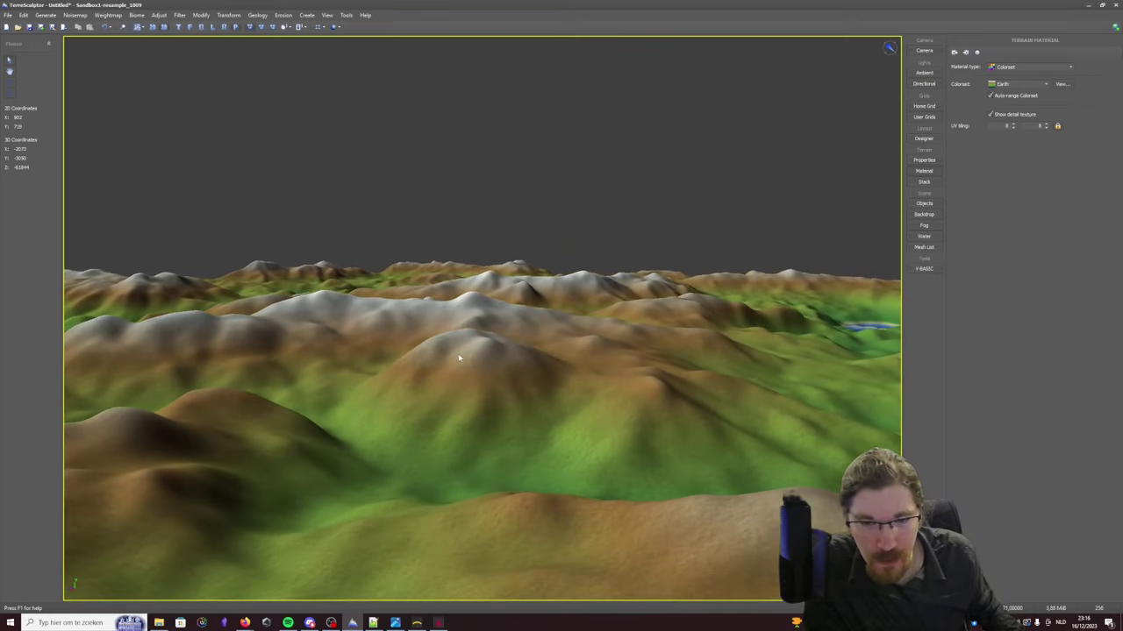
pyautogui.moveTo(521, 413); pyautogui.dragTo(371, 414, button='middle')
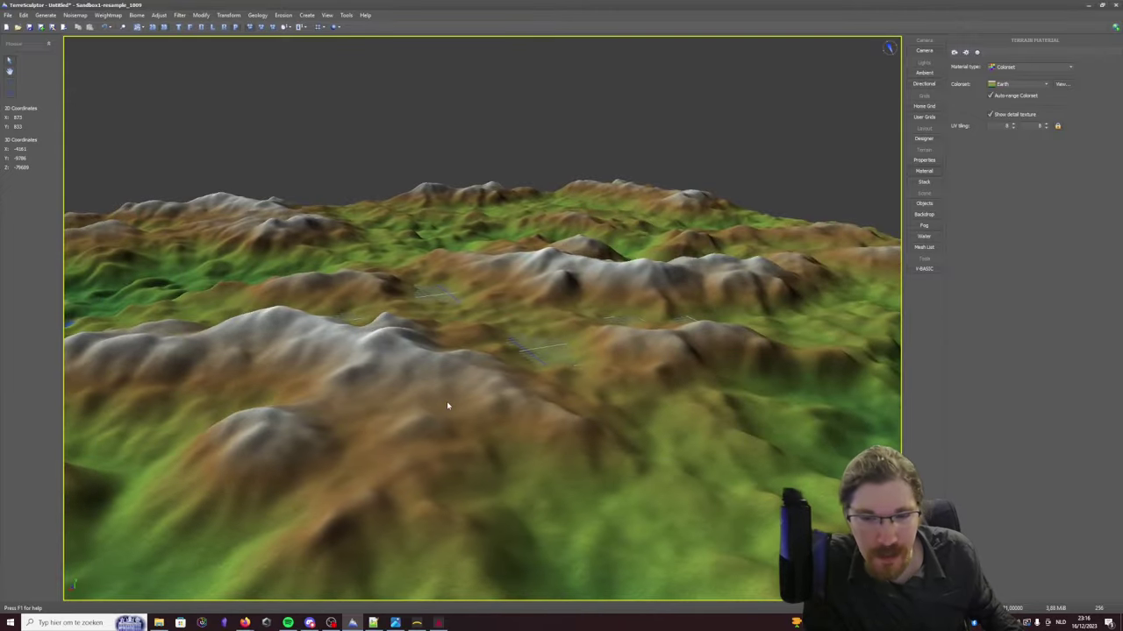
pyautogui.moveTo(447, 406); pyautogui.dragTo(497, 436, button='middle')
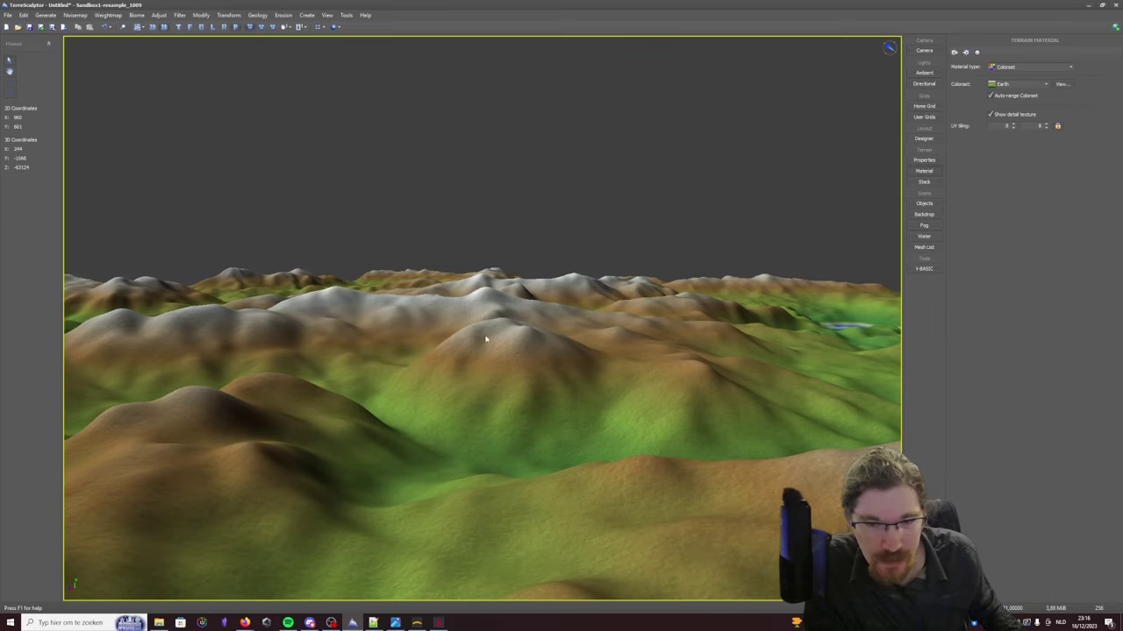
pyautogui.moveTo(486, 339); pyautogui.dragTo(331, 465, button='middle')
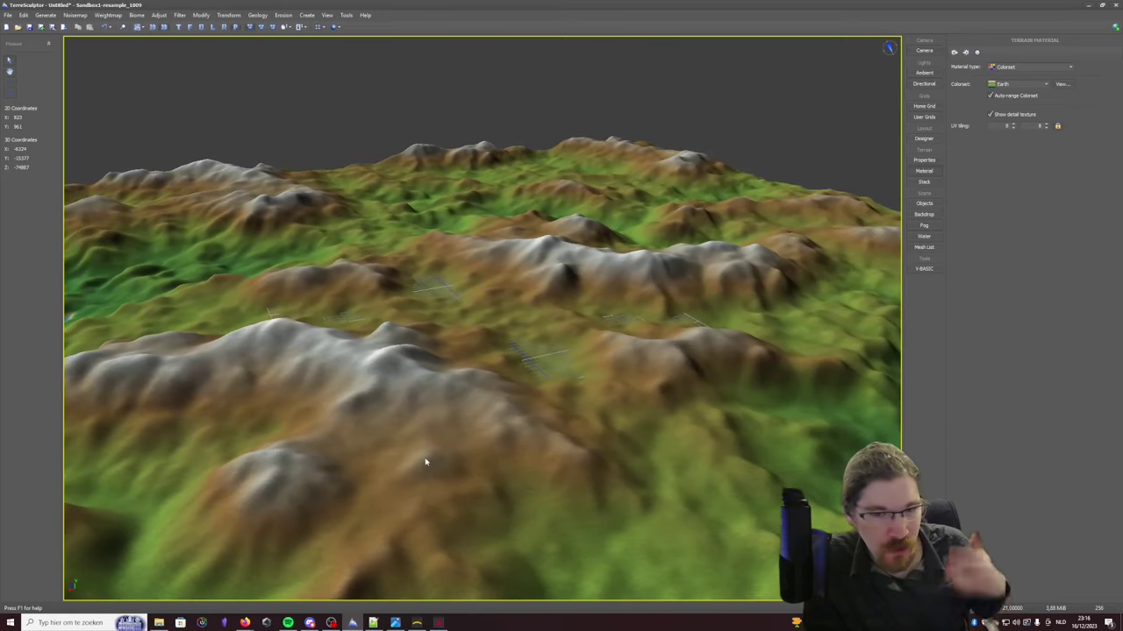
pyautogui.moveTo(426, 460); pyautogui.dragTo(398, 488, button='middle')
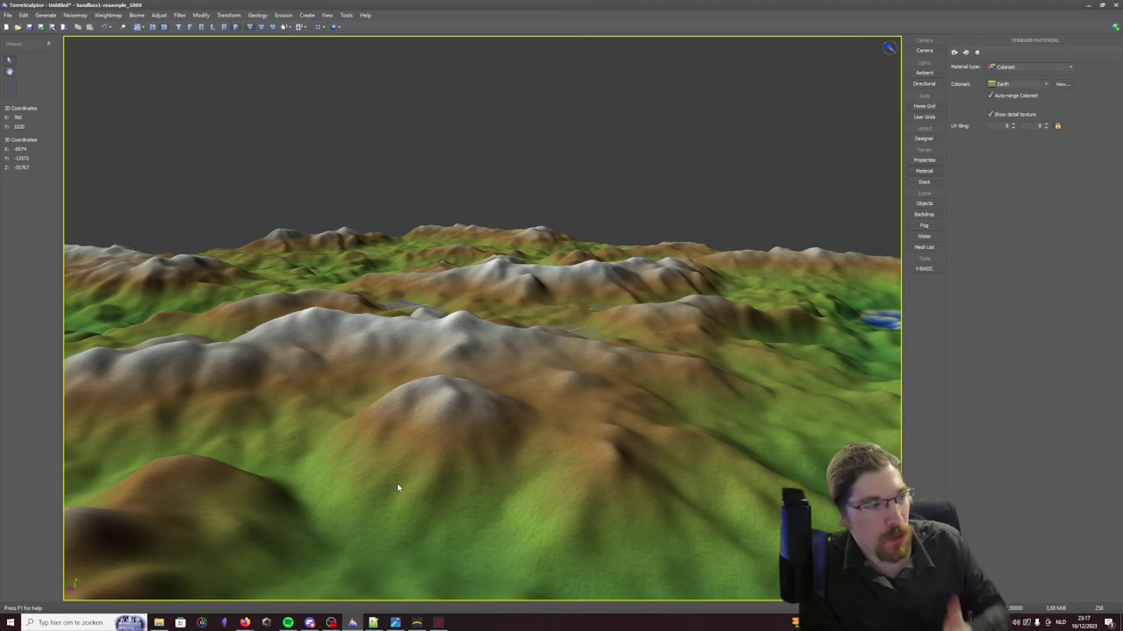
pyautogui.moveTo(415, 490); pyautogui.dragTo(483, 554, button='middle')
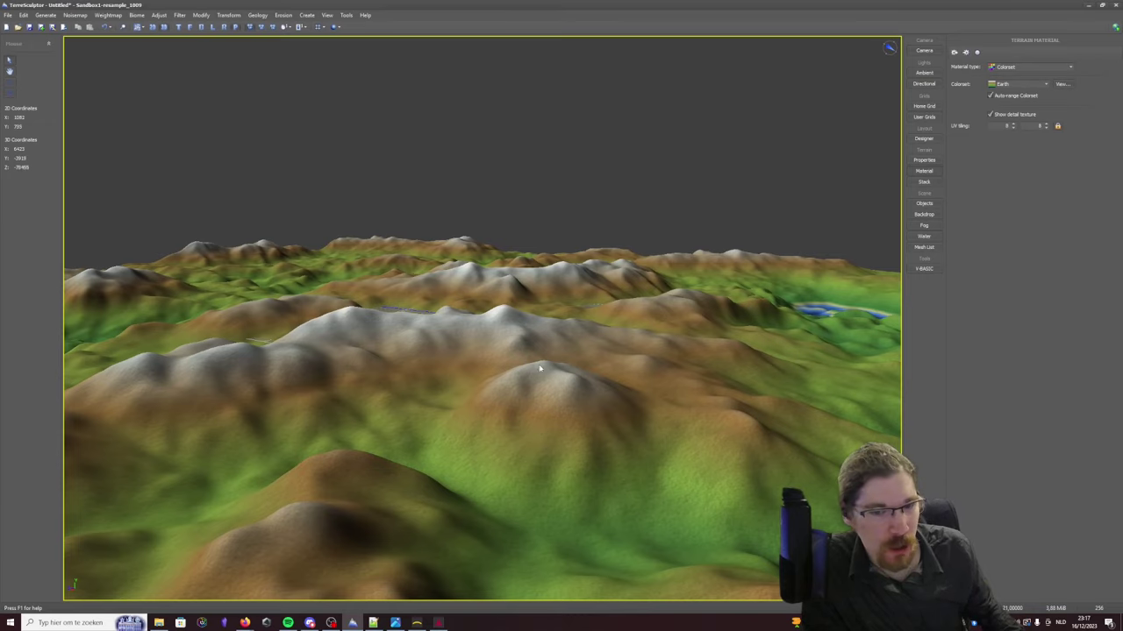
pyautogui.moveTo(540, 369); pyautogui.dragTo(537, 454)
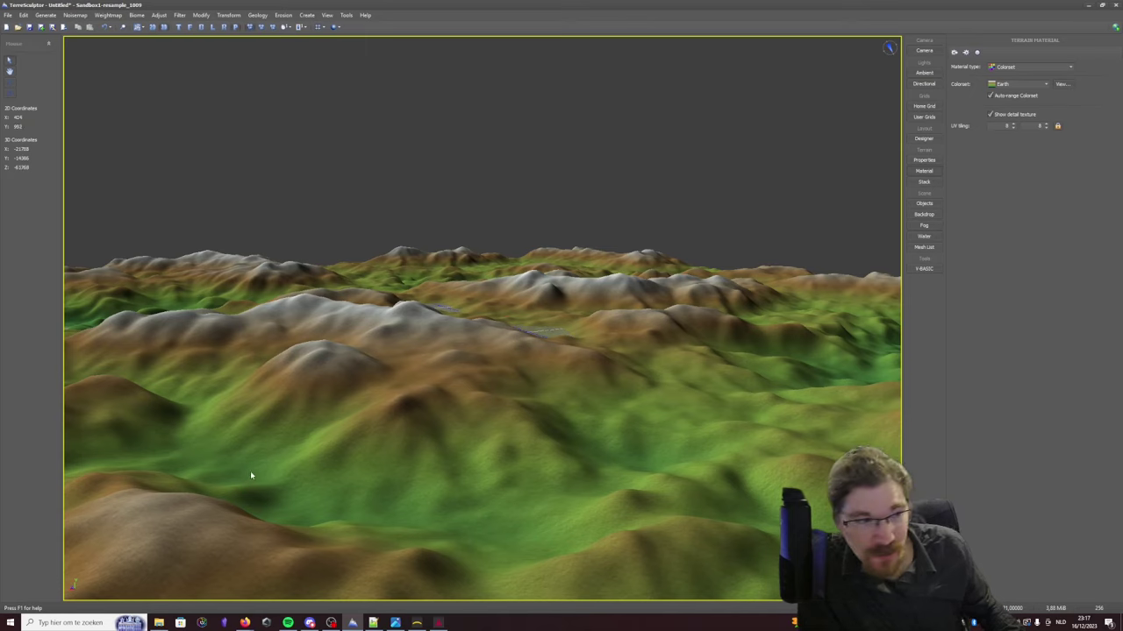
pyautogui.moveTo(251, 474); pyautogui.dragTo(213, 489)
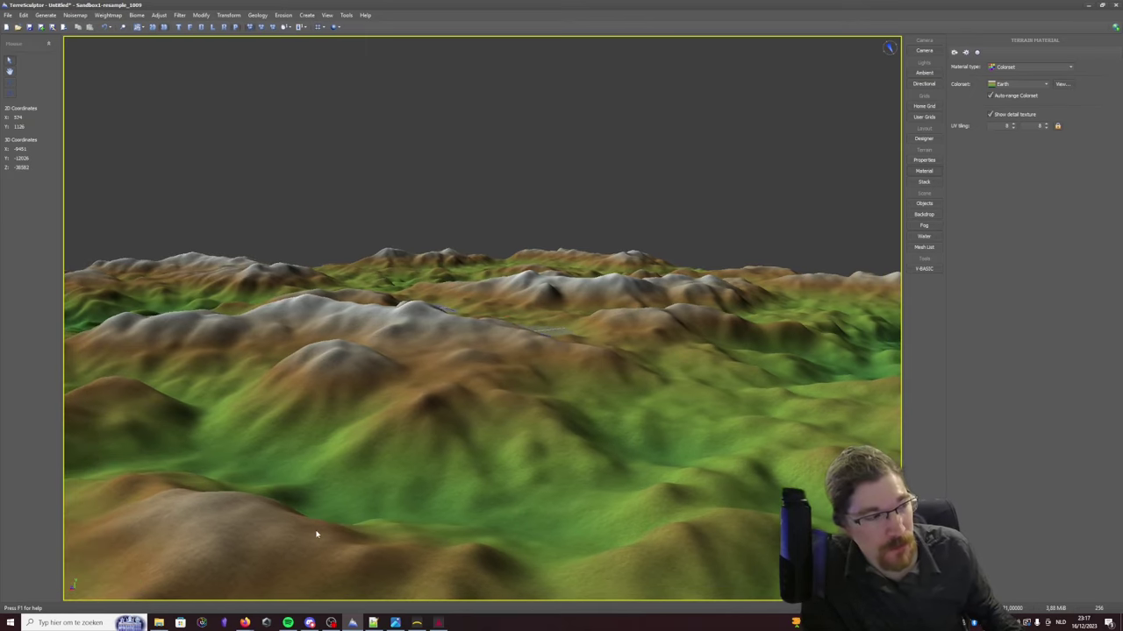